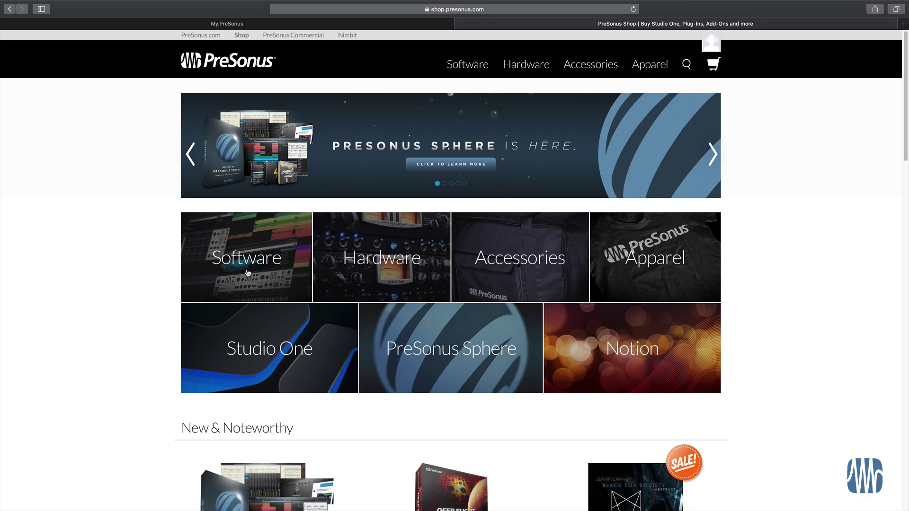
Step: Add the free Studio One 5 Prime from the shop's Studio One software category to the cart and check out
click(247, 273)
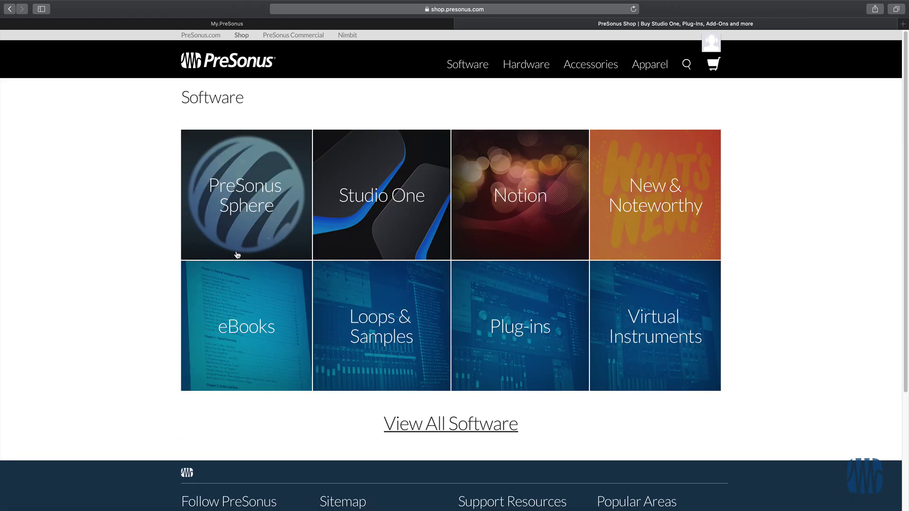
click(364, 196)
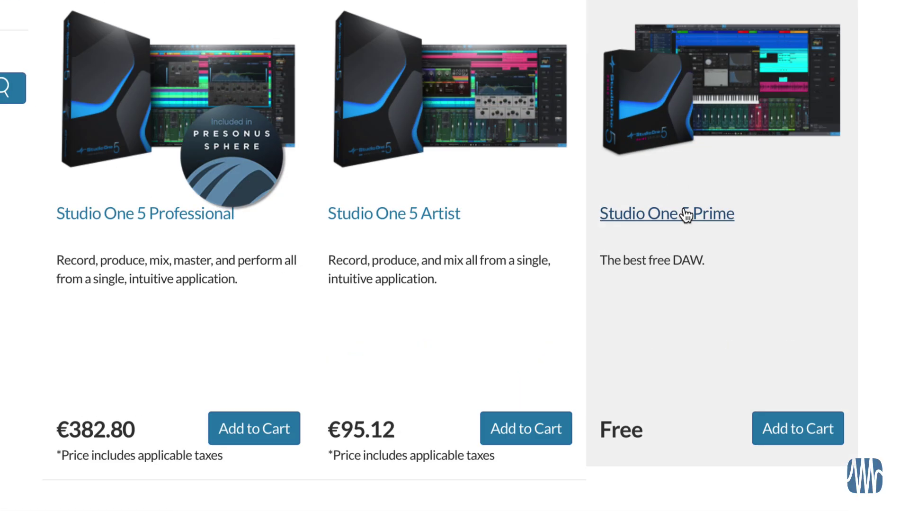
click(797, 428)
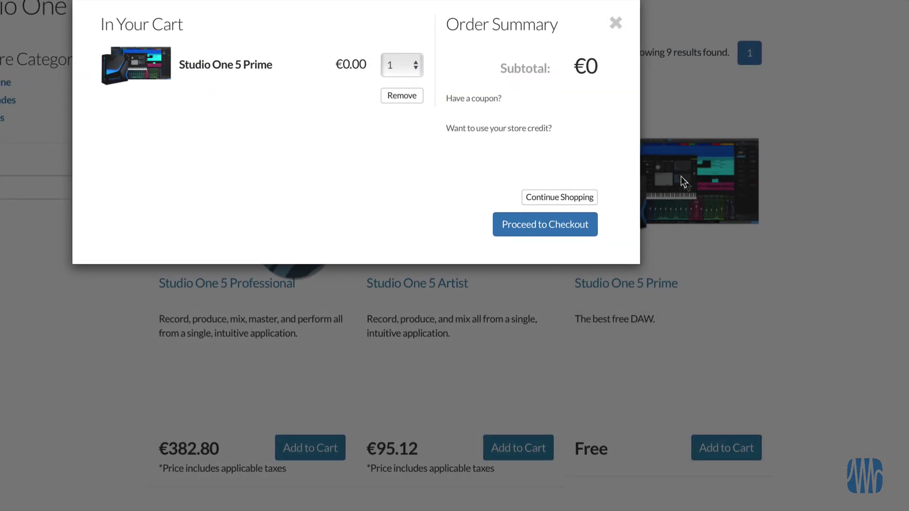
click(571, 225)
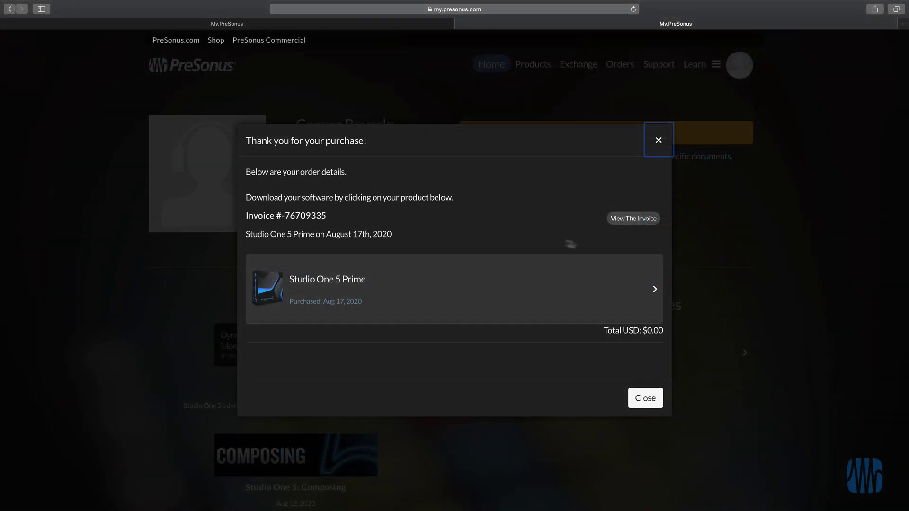
Step: Download the Mac installer for Studio One 5 Prime, allowing downloads from my.presonus.com, and copy Studio One 5.app into Applications
drag(246, 197, 462, 199)
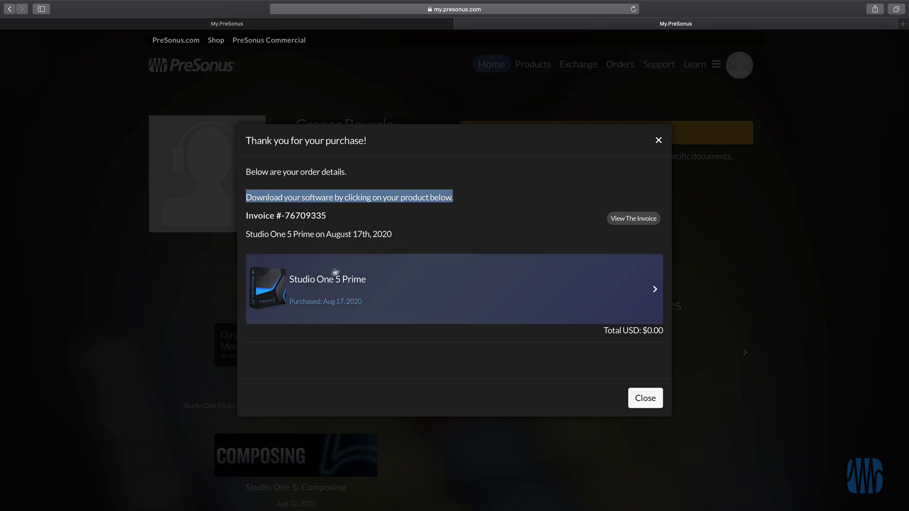
click(320, 279)
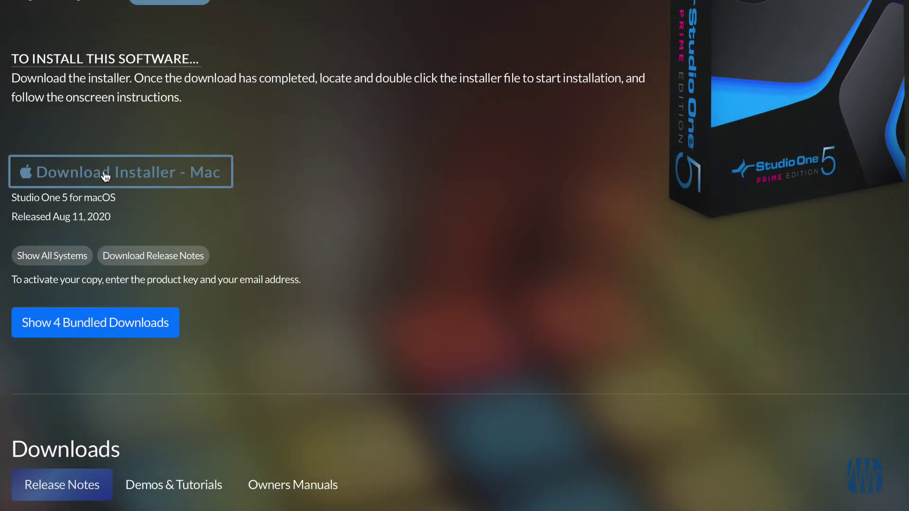
click(106, 172)
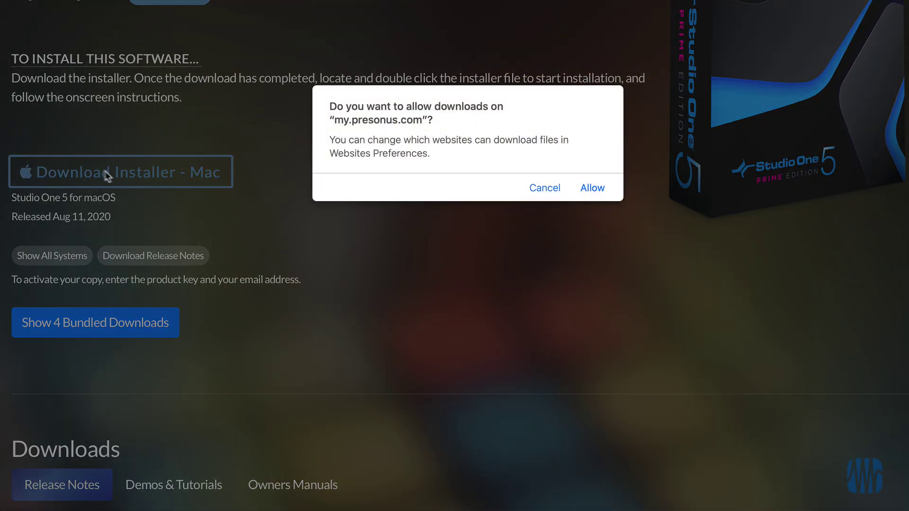
click(592, 188)
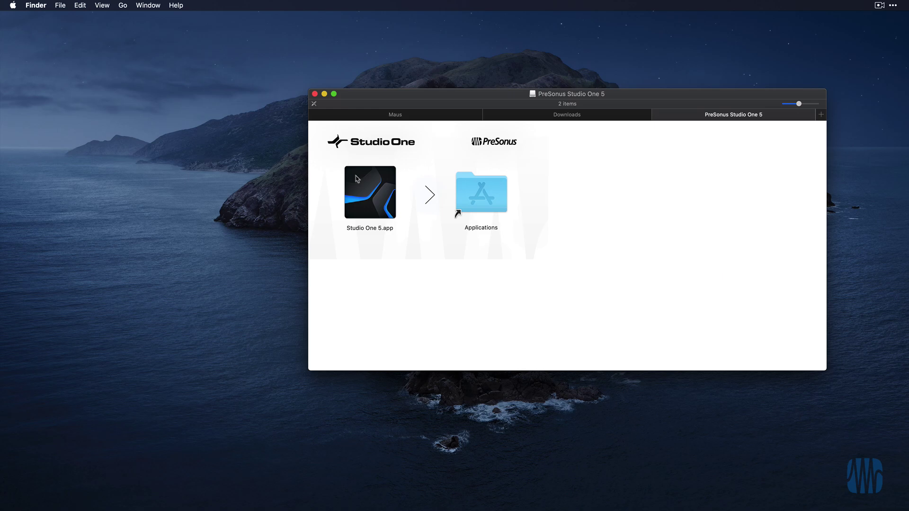
drag(357, 179, 488, 198)
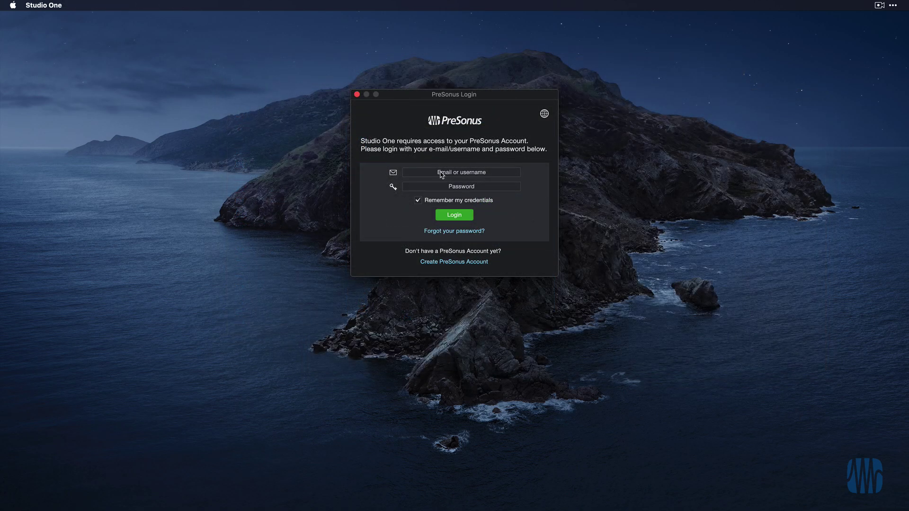
Step: Log in to Studio One with the PreSonus account's e-mail and password, and close the additional content installation window
click(440, 173)
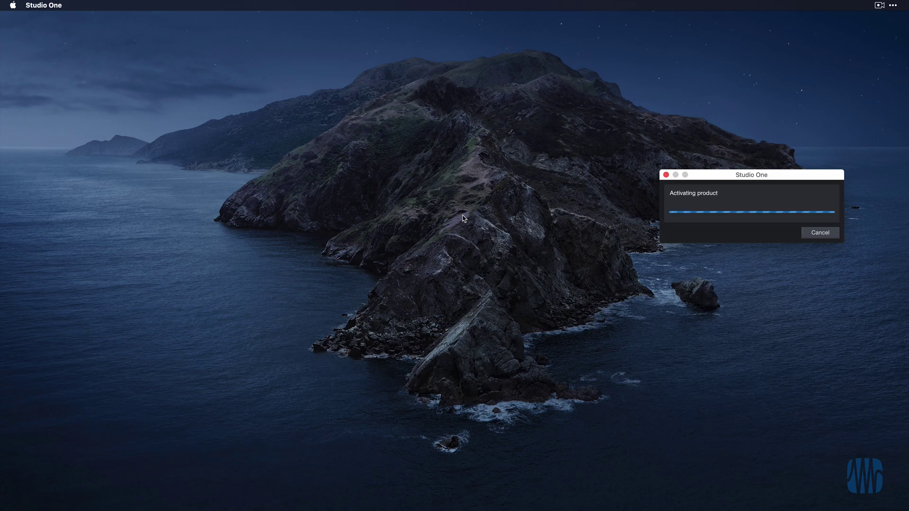
click(529, 178)
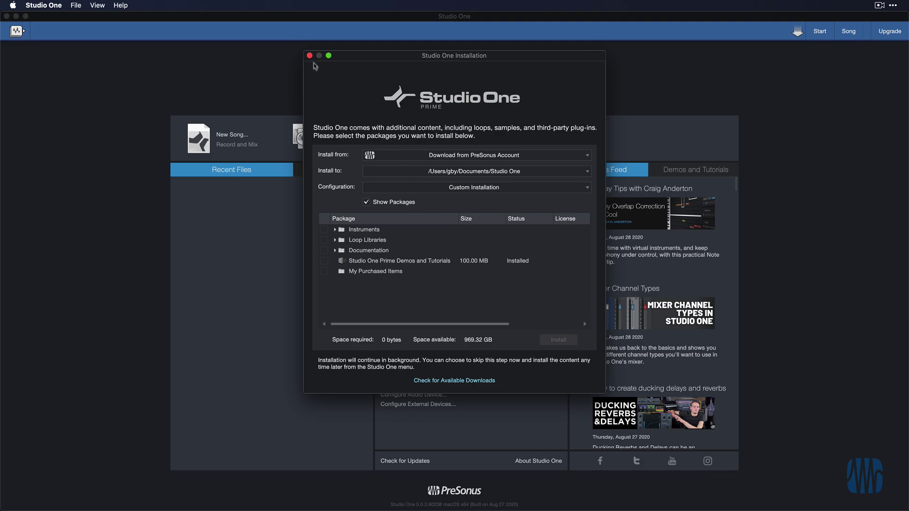
click(310, 56)
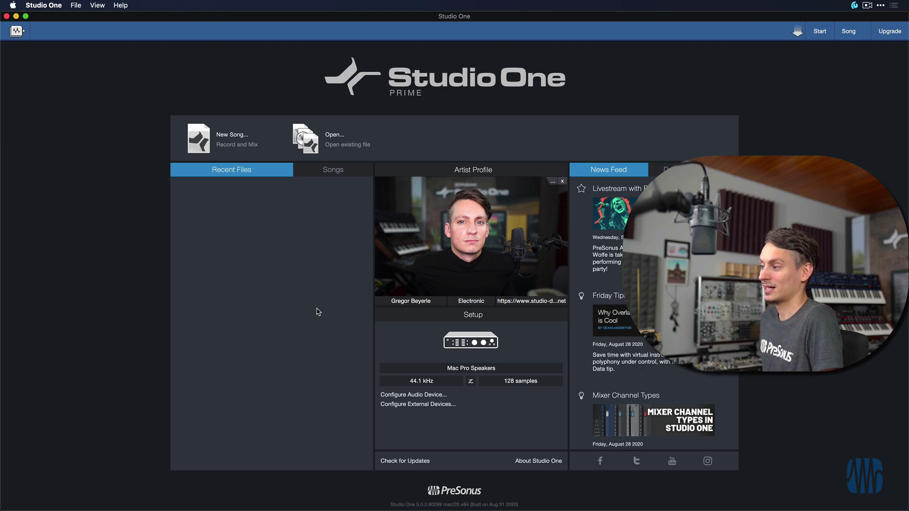
Step: Set the playback device to Studio 26c in the audio setup and confirm the preferences
click(453, 344)
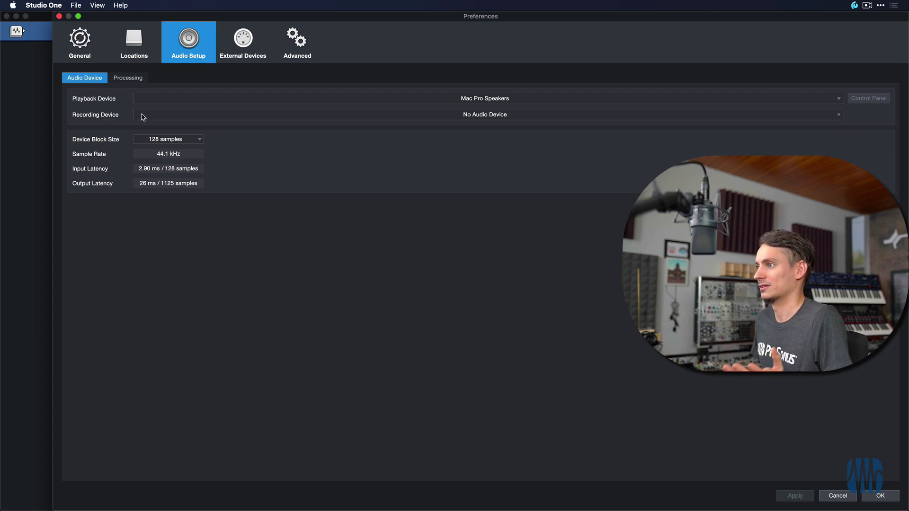
click(161, 102)
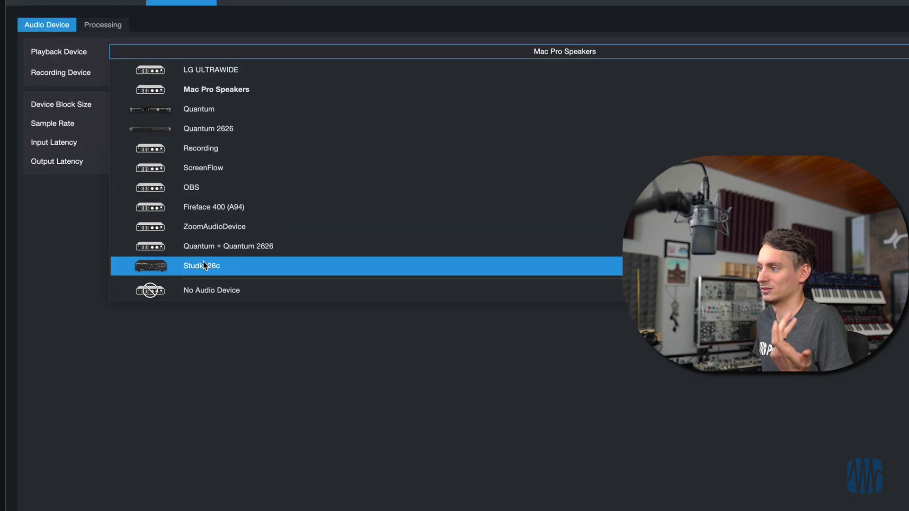
click(204, 265)
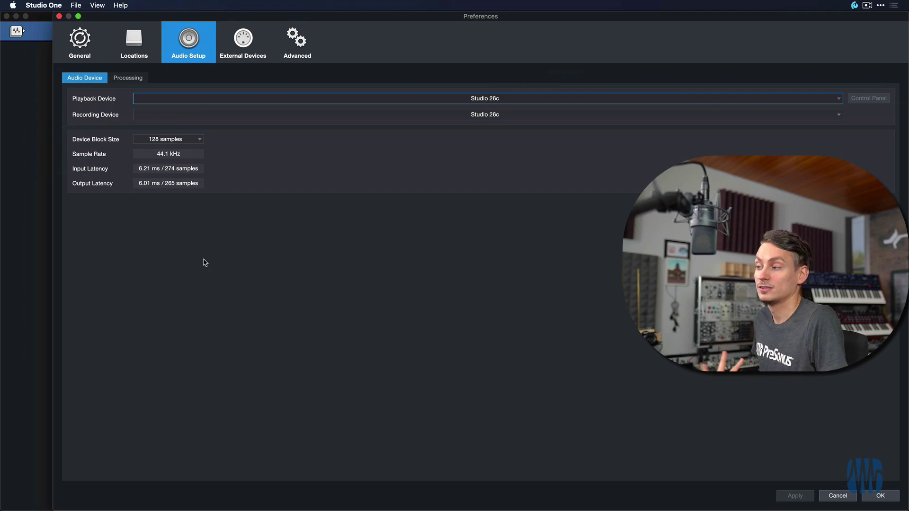
click(880, 496)
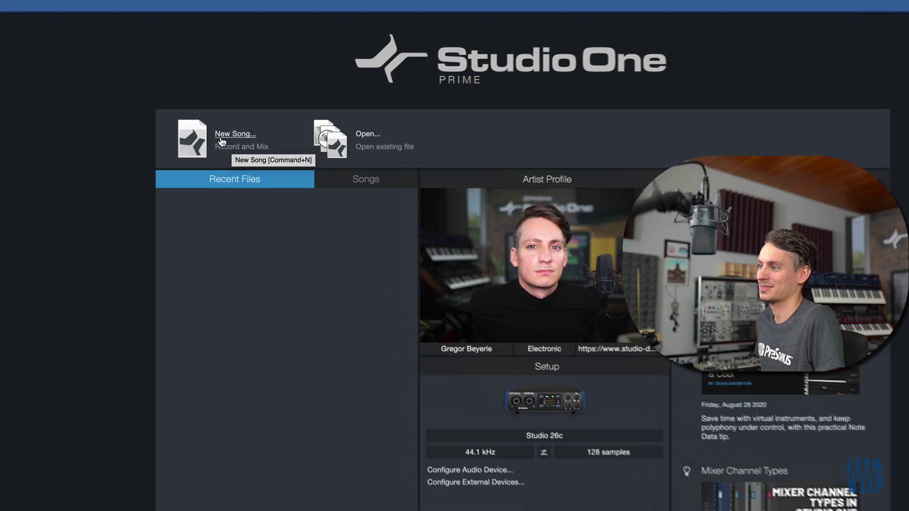
Step: Create a new song from the Podcast Production style, keeping the default title and song settings
click(220, 149)
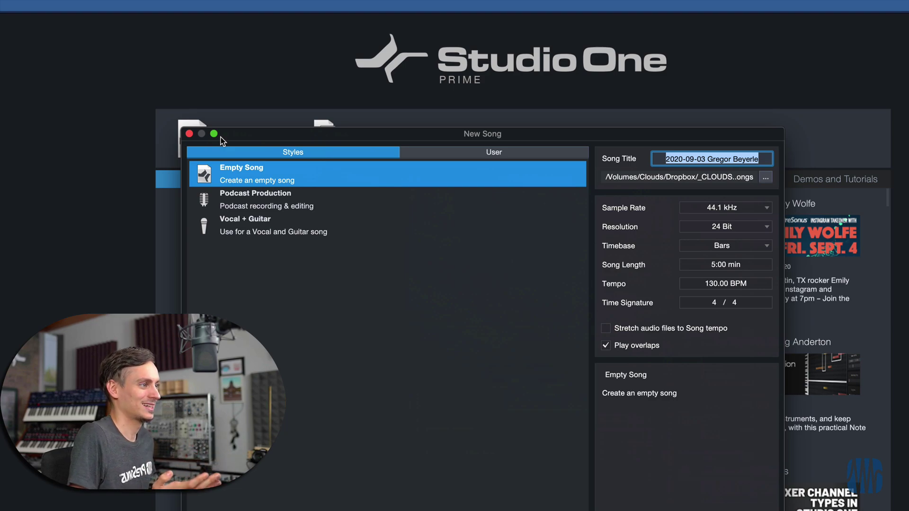
click(281, 195)
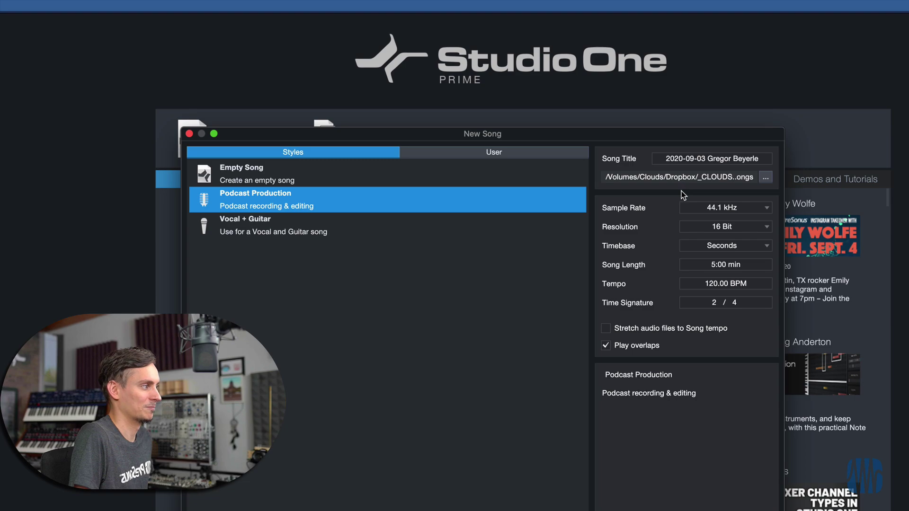
click(668, 158)
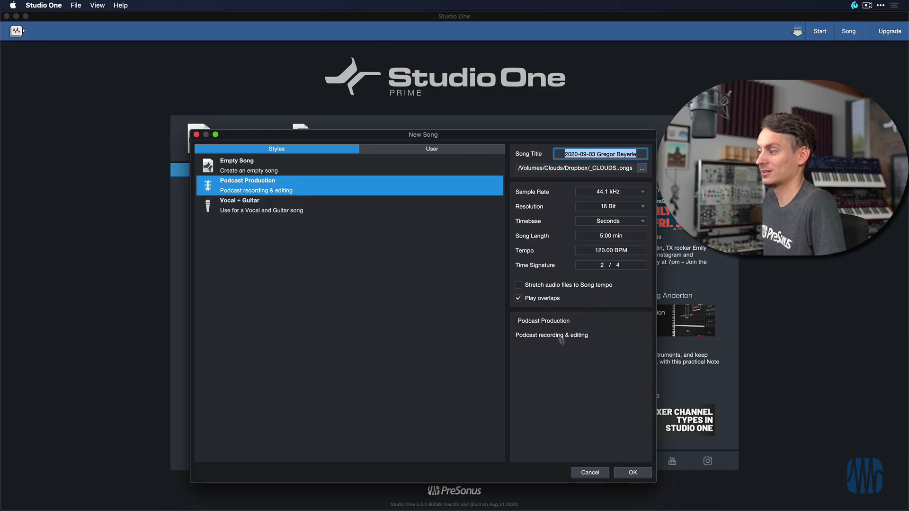
click(634, 472)
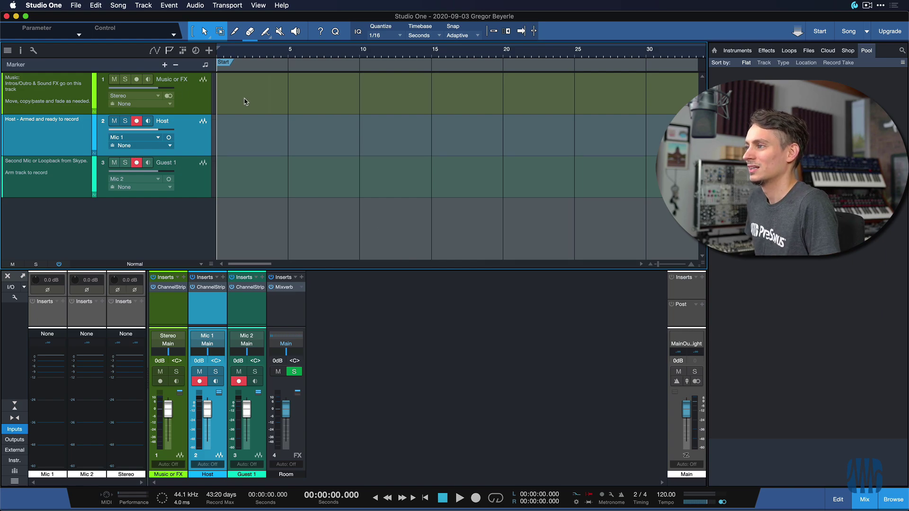
Step: Read through the notes of the Music or FX, Host and Guest 1 tracks
click(208, 100)
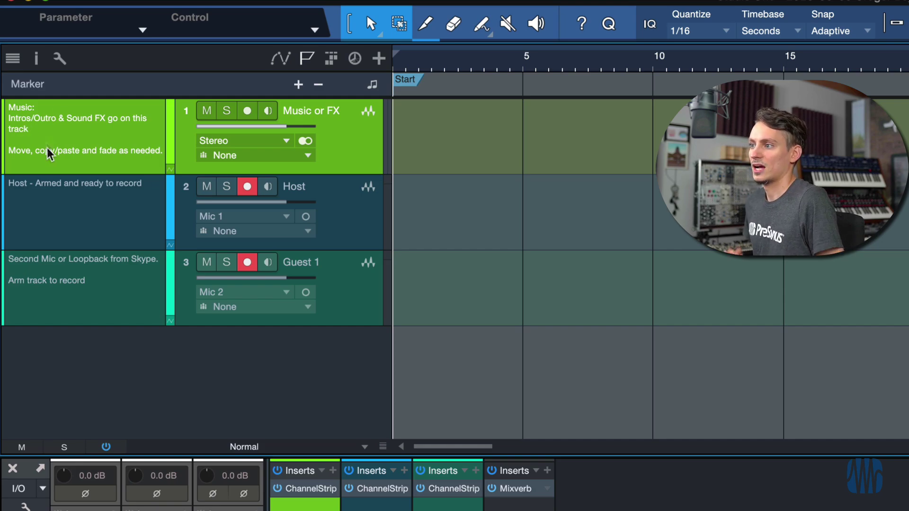
click(67, 201)
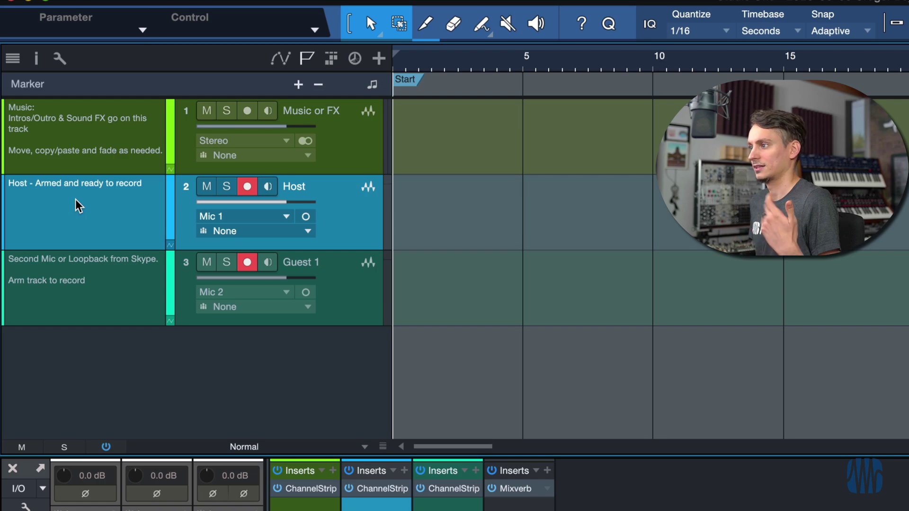
click(84, 290)
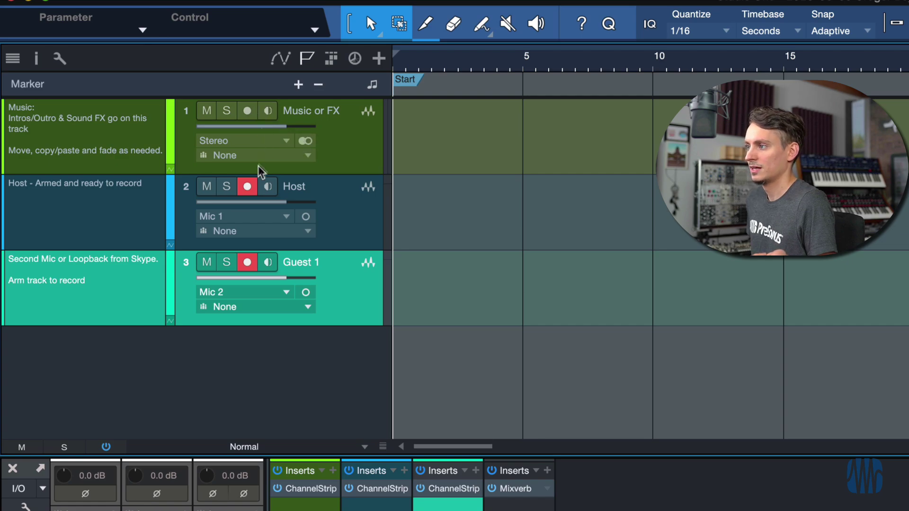
Step: Disarm recording on the Guest 1 track, keep the Host track armed, and select Host
click(247, 188)
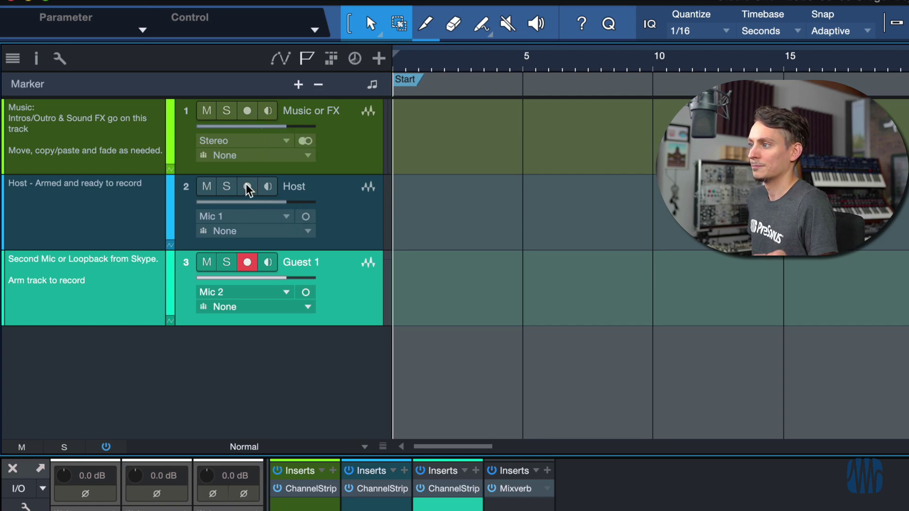
click(247, 188)
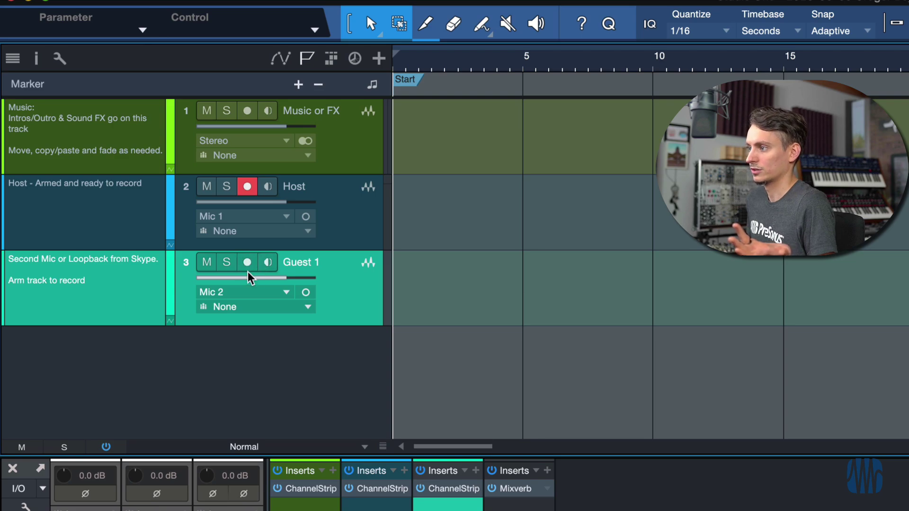
click(295, 208)
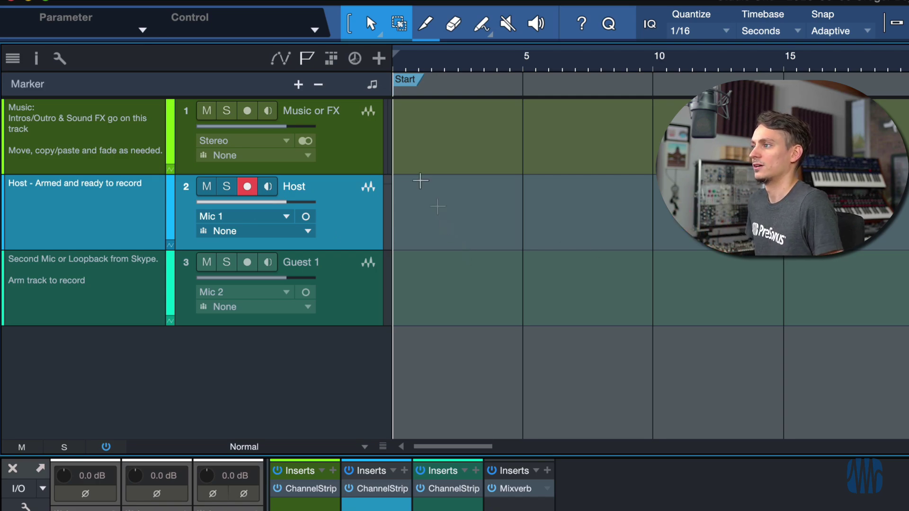
Step: Import Podcast Intro.wav from the Finder Downloads folder to the start of the Music or FX track and play it back
click(386, 157)
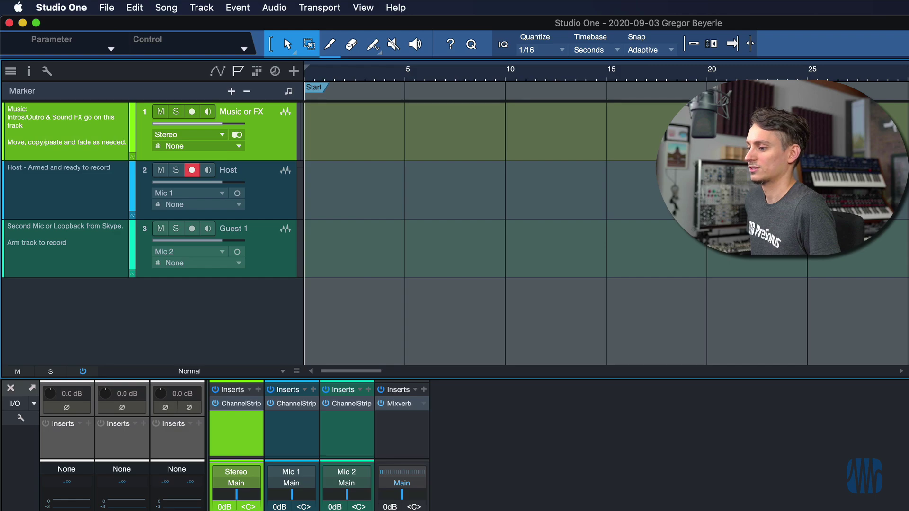
key(super+Tab)
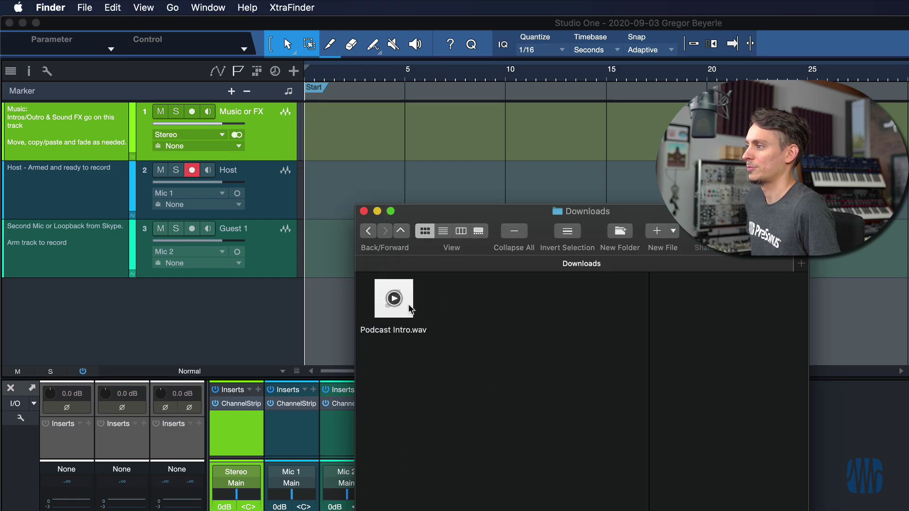
drag(394, 298, 314, 142)
click(403, 161)
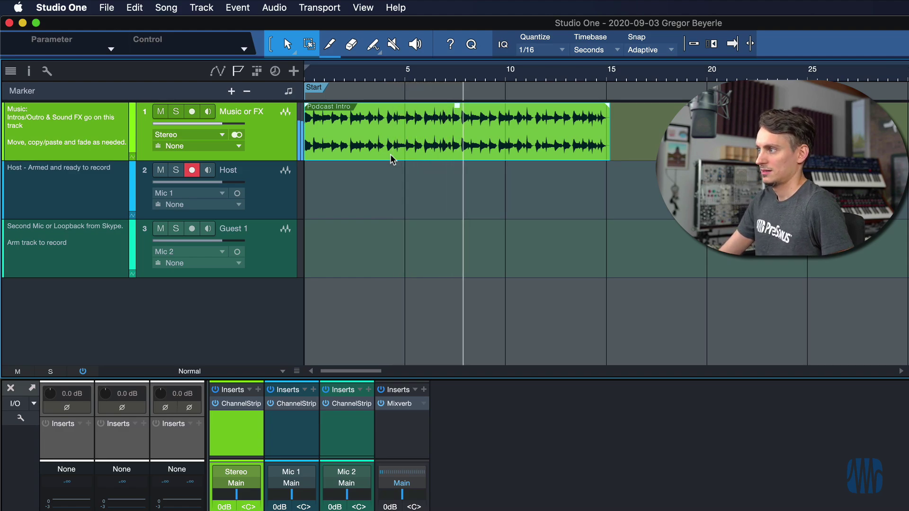
key(space)
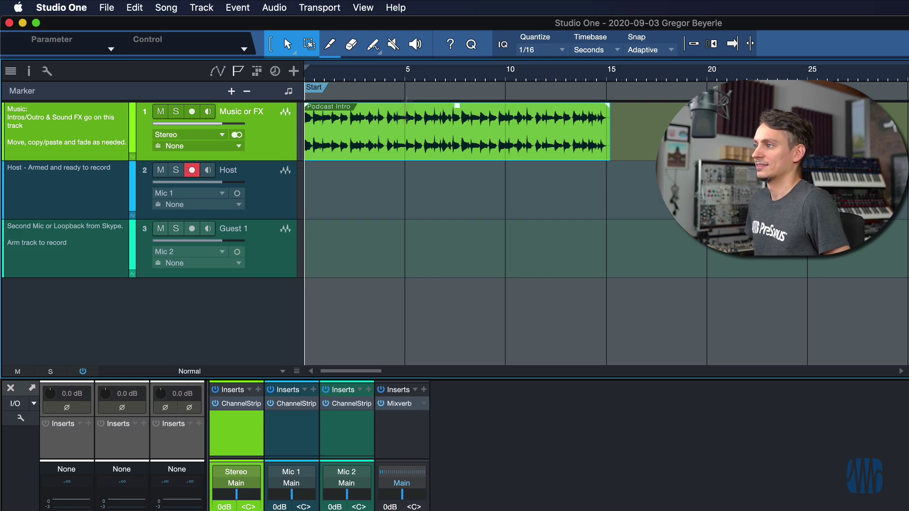
click(377, 200)
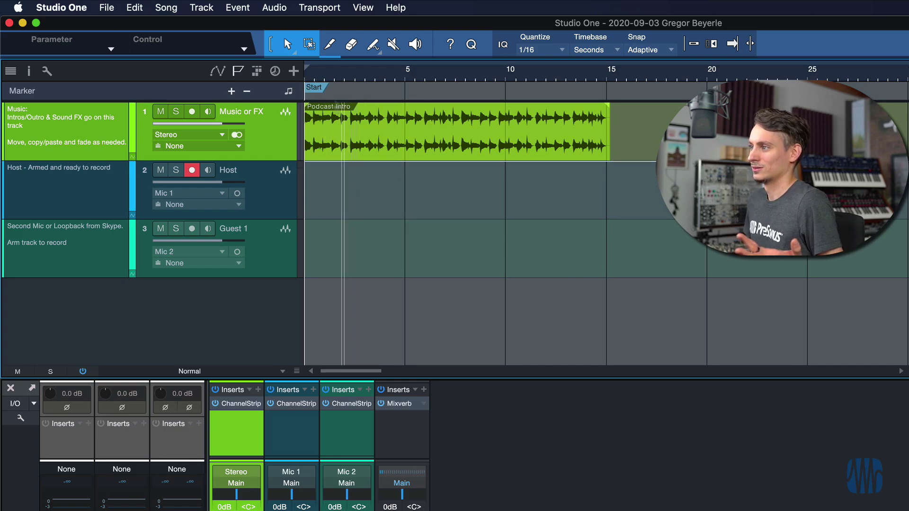
Step: Inspect the Podcast Intro waveform and the rest of the timeline at different zoom levels
scroll(308, 74, up, 5)
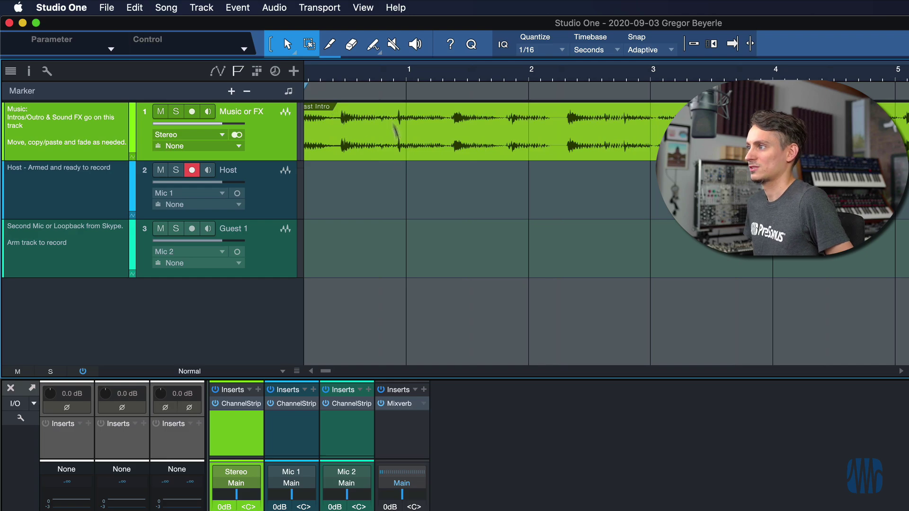
scroll(377, 66, down, 5)
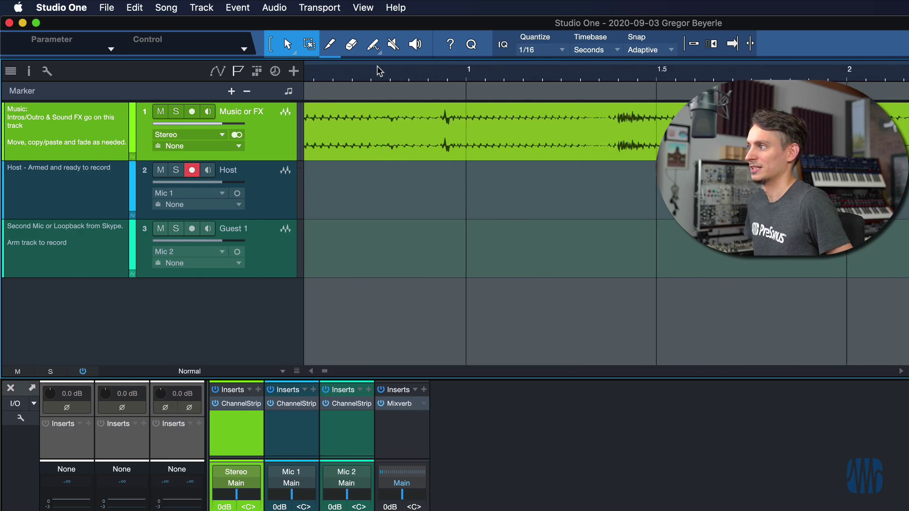
scroll(377, 66, down, 3)
scroll(377, 67, right, 10)
scroll(376, 66, up, 5)
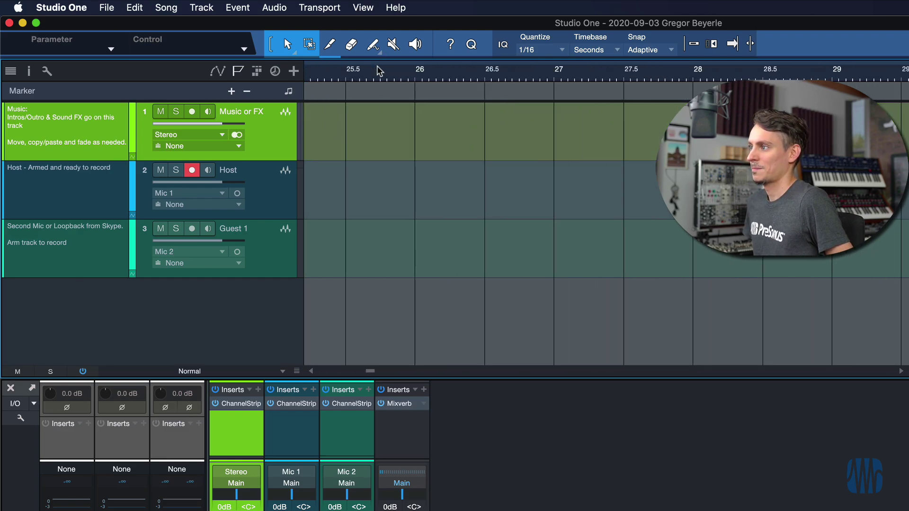
scroll(421, 155, left, 10)
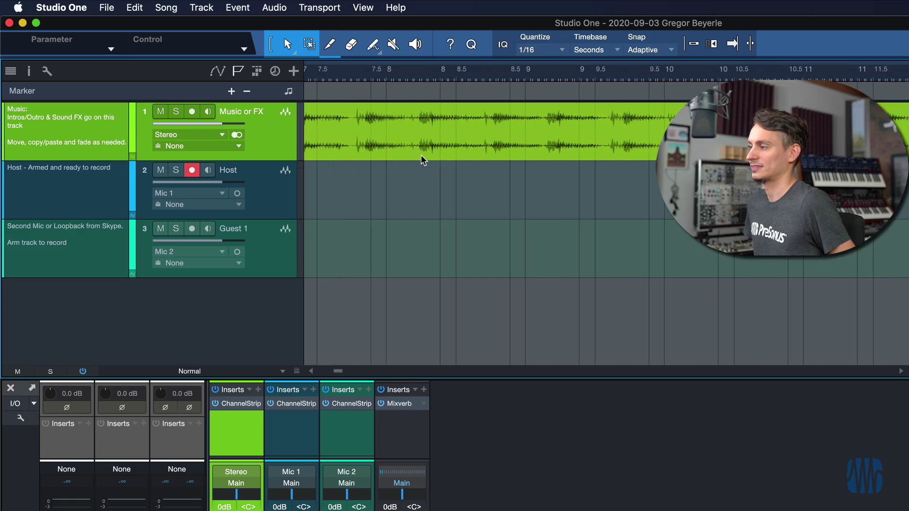
Step: Add a fade-in of about 1.7 s to the start of the Podcast Intro clip and play it back
scroll(410, 147, left, 8)
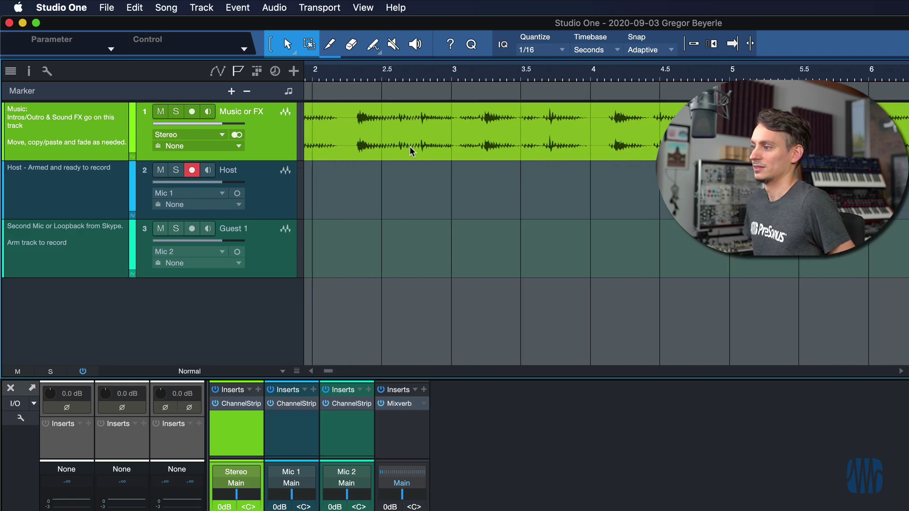
scroll(410, 147, left, 2)
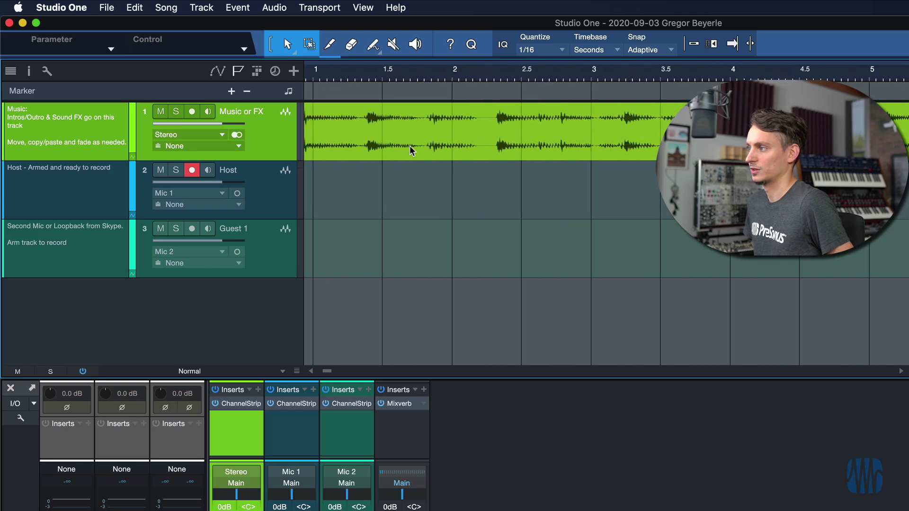
scroll(410, 146, right, 8)
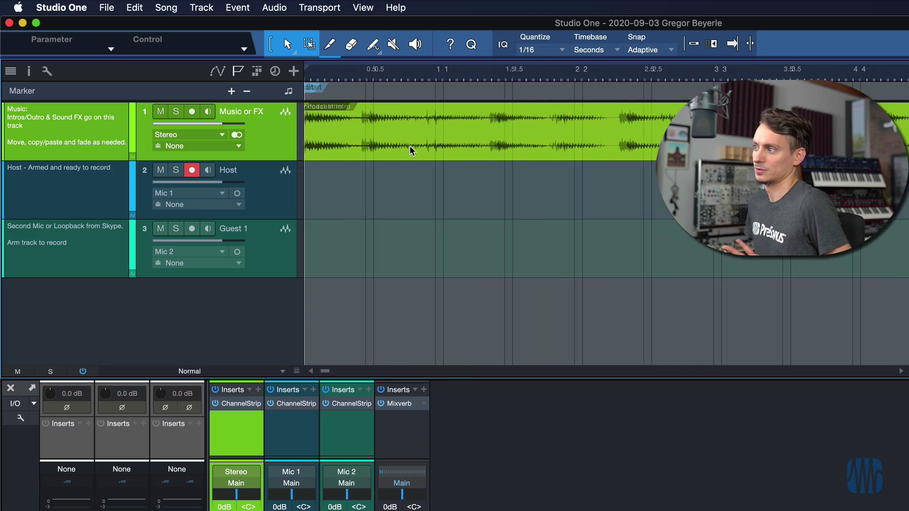
scroll(410, 146, left, 12)
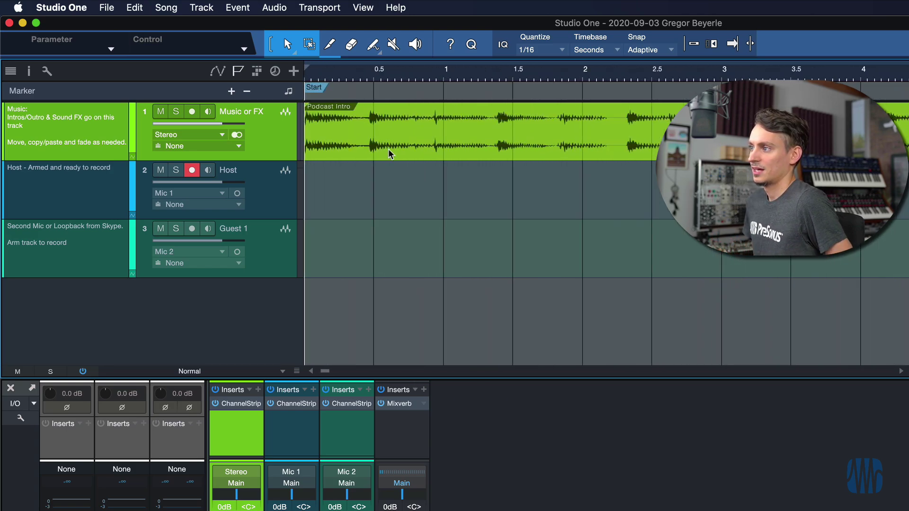
drag(310, 113, 538, 104)
key(space)
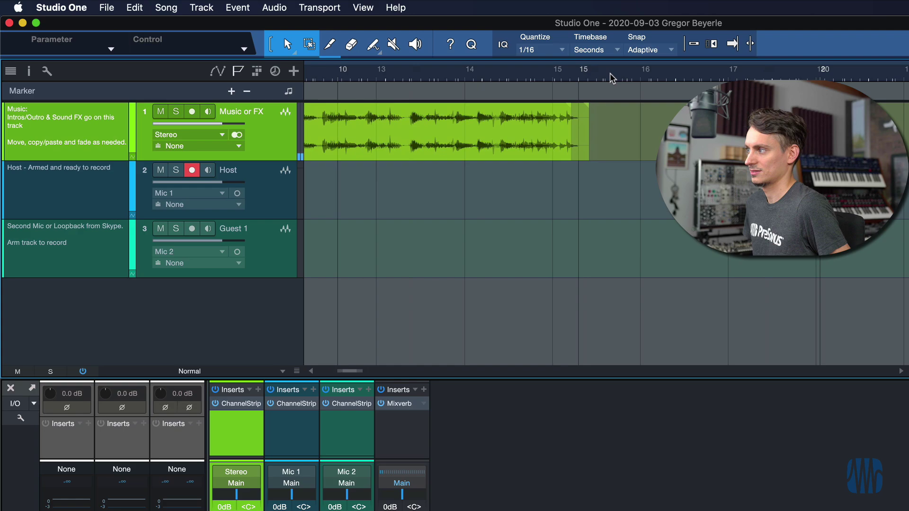
Step: Add a fade-out of about 1.4 s to the end of the Podcast Intro clip and audition the ending
drag(612, 78, 513, 90)
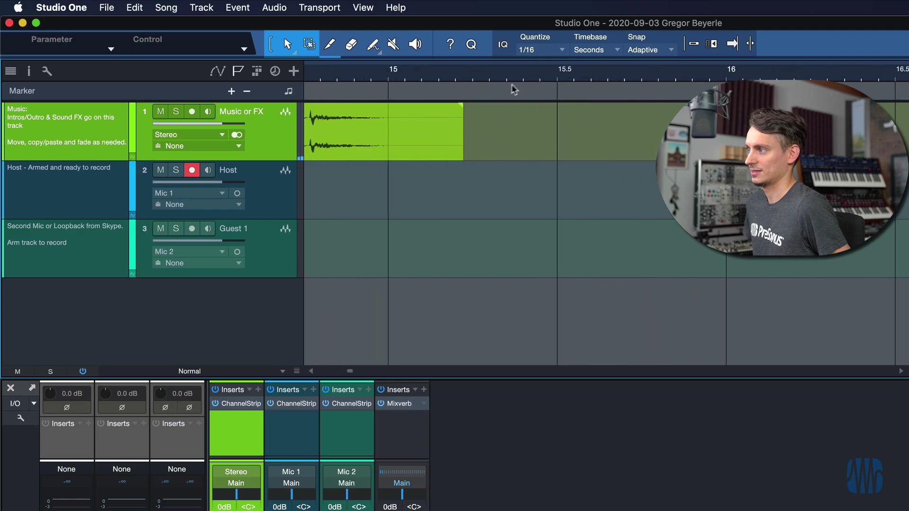
drag(462, 110, 268, 119)
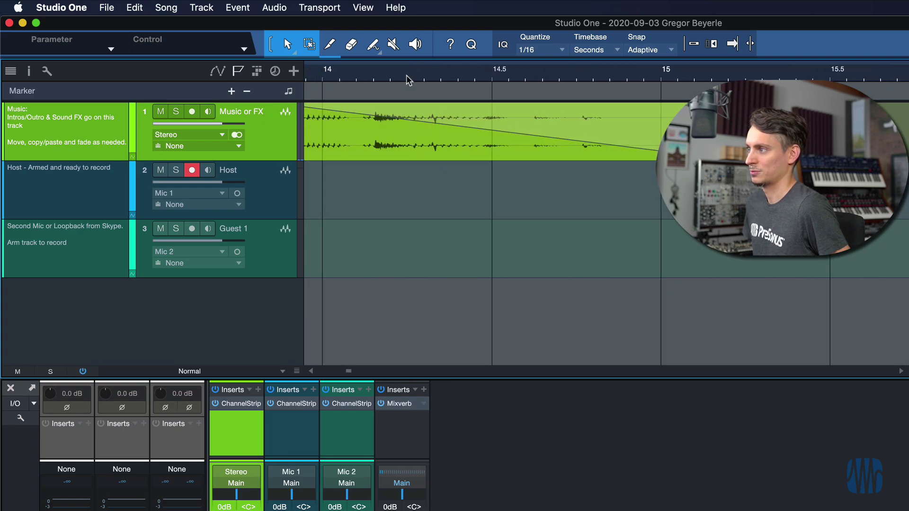
key(w)
click(321, 75)
key(space)
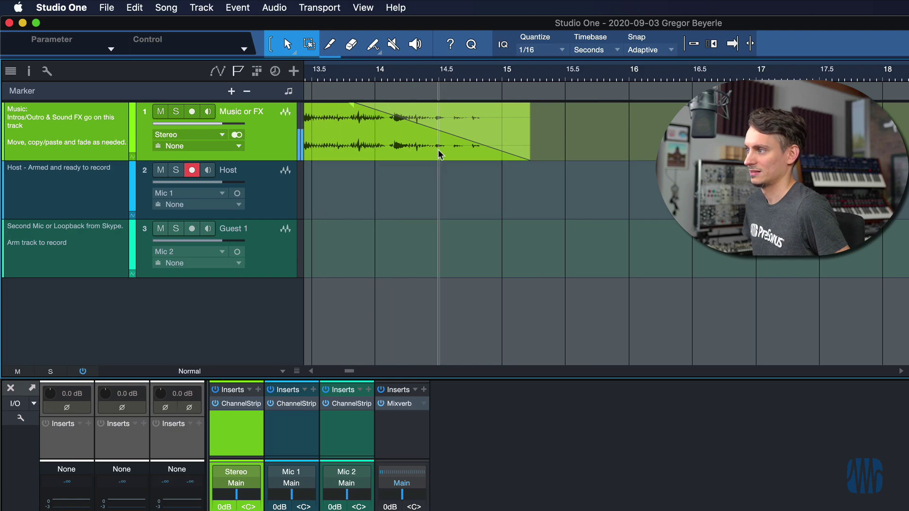
key(space)
key(w)
key(w)
key(w)
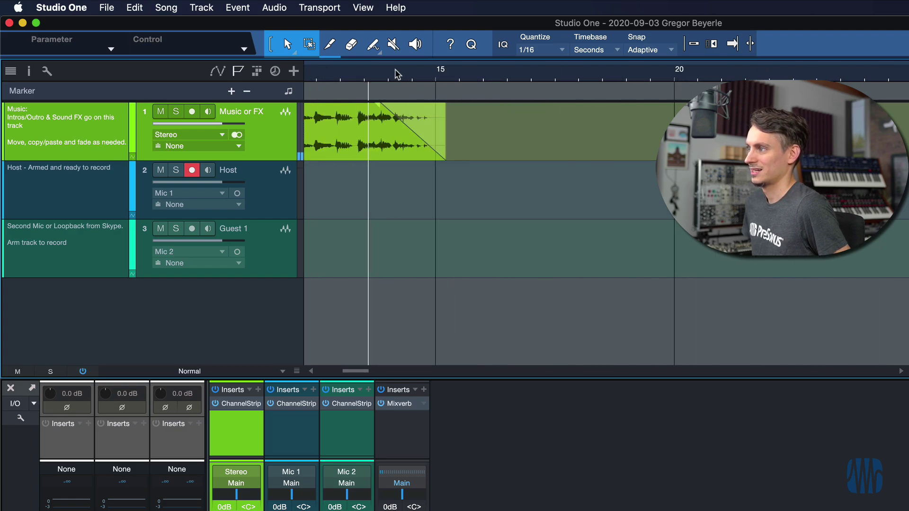
scroll(456, 196, left, 5)
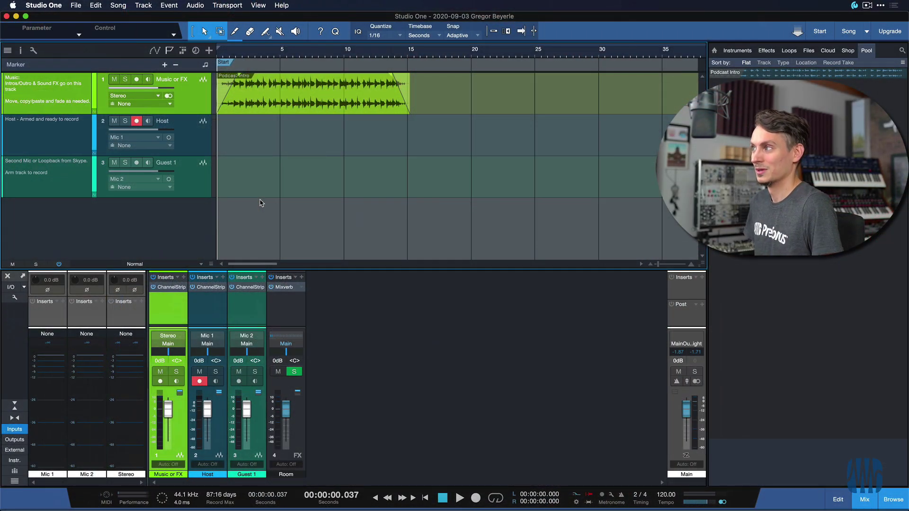
Step: In the song's Audio I/O Setup, route the Mic 1 input to Mic/Inst 1 of the Studio 26c interface
click(197, 337)
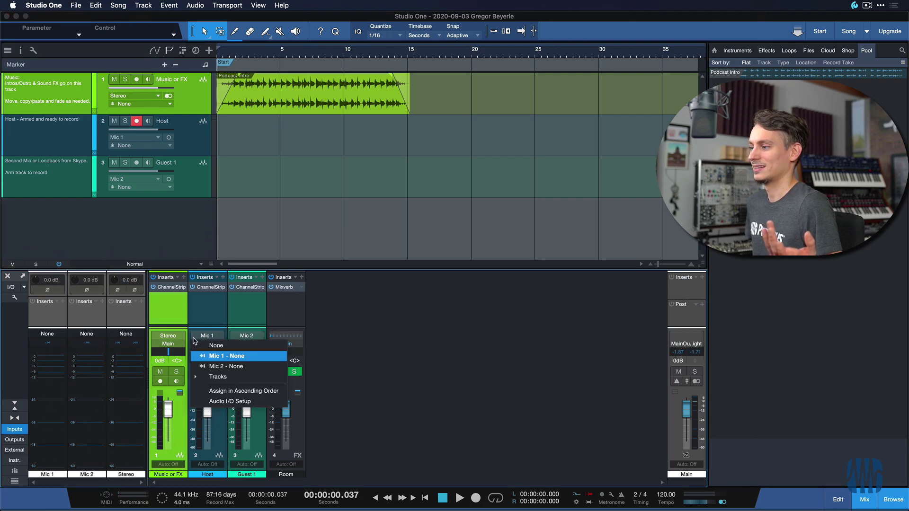
click(230, 402)
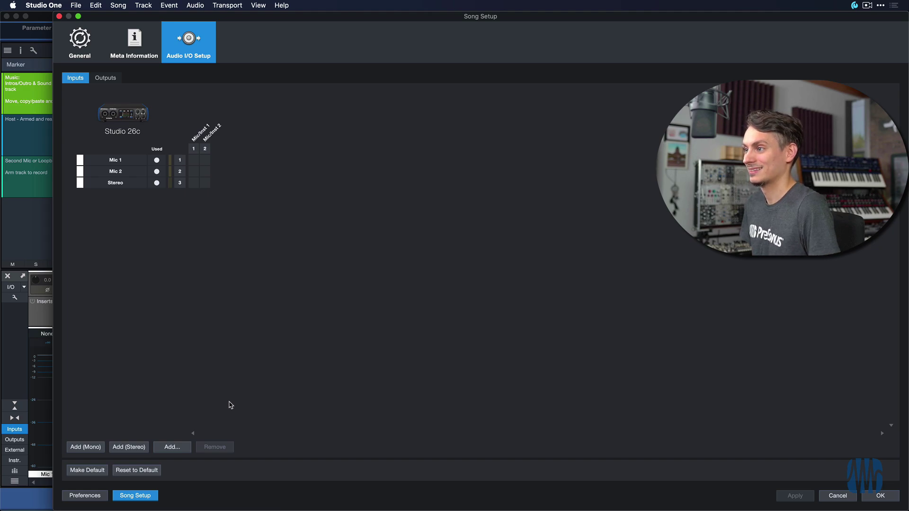
click(140, 164)
click(101, 174)
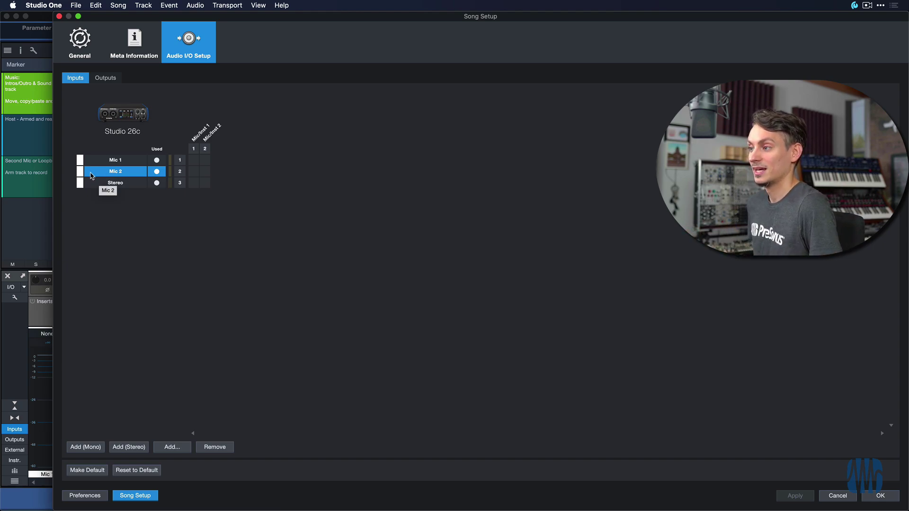
click(93, 186)
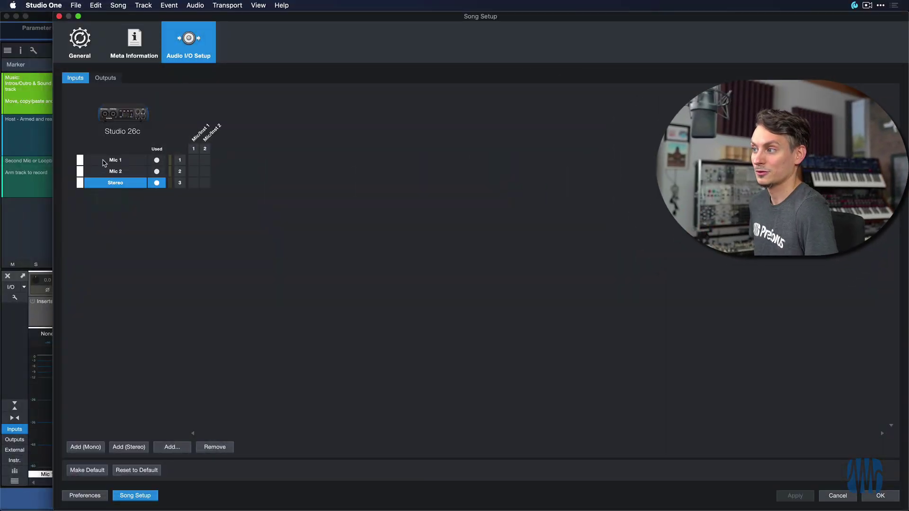
click(104, 163)
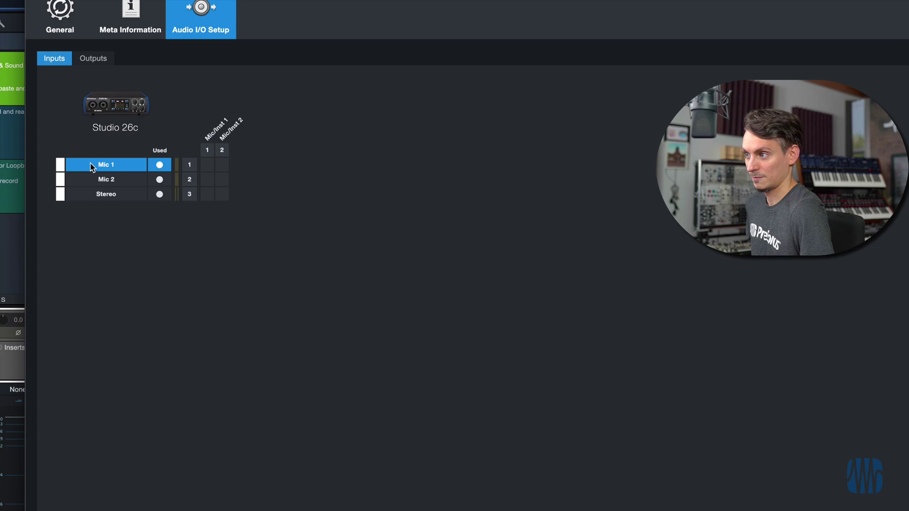
click(205, 166)
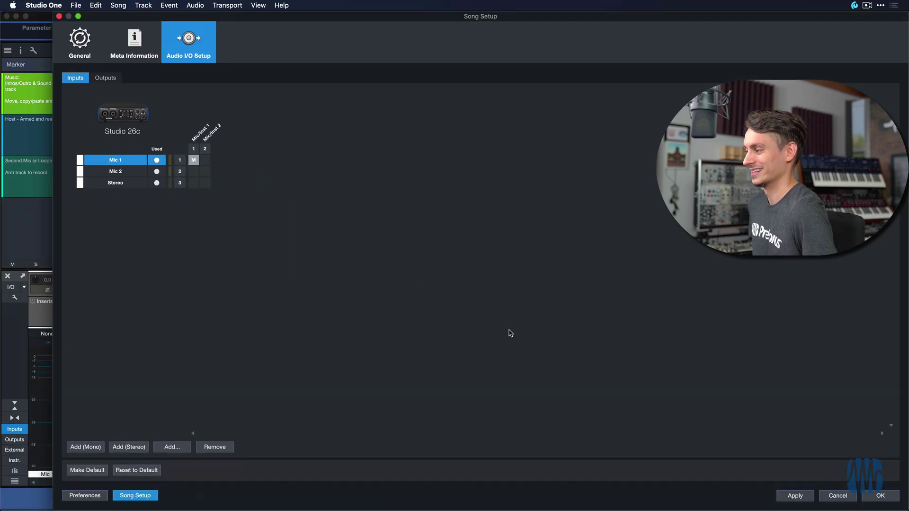
click(793, 496)
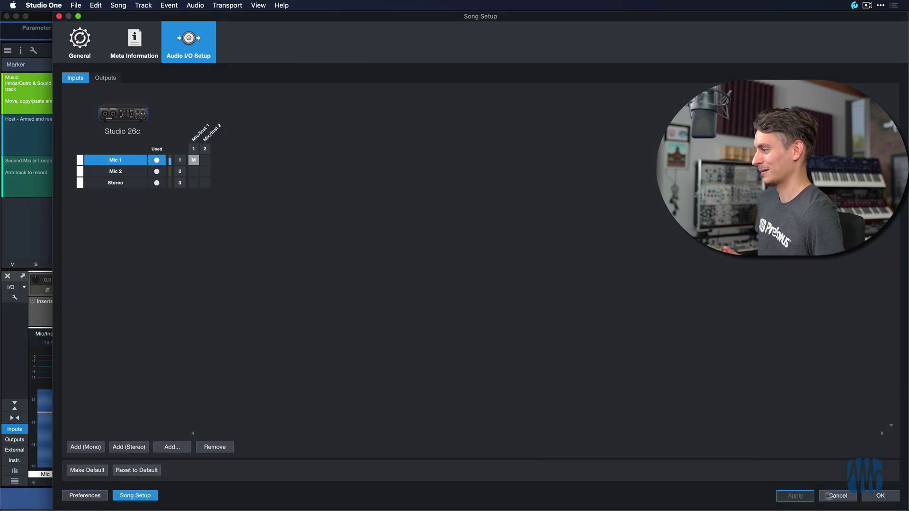
click(880, 496)
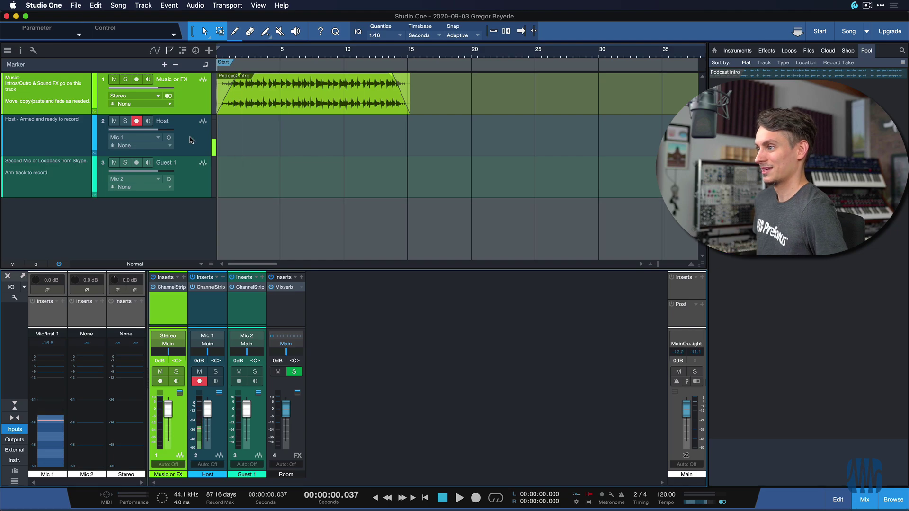
Step: Record a voice take of about 8 s on the Host track from the song start and play it back
key(Down)
click(476, 499)
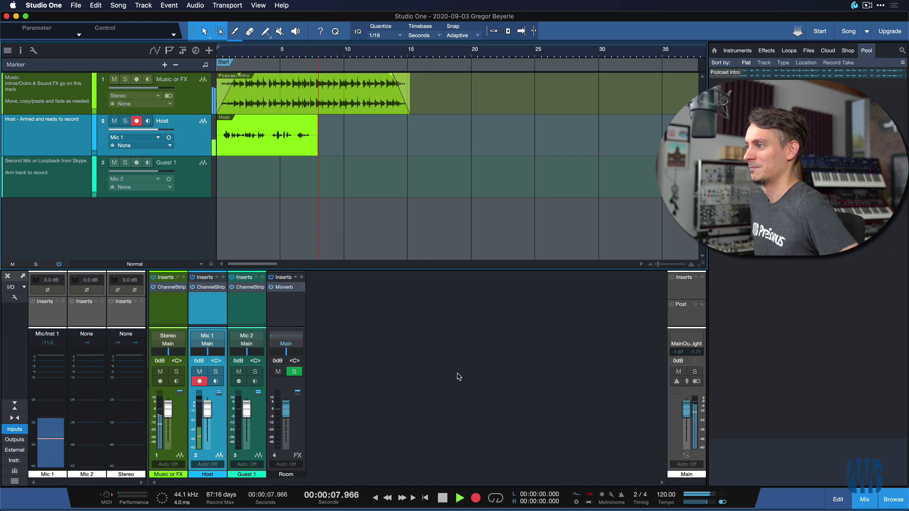
key(space)
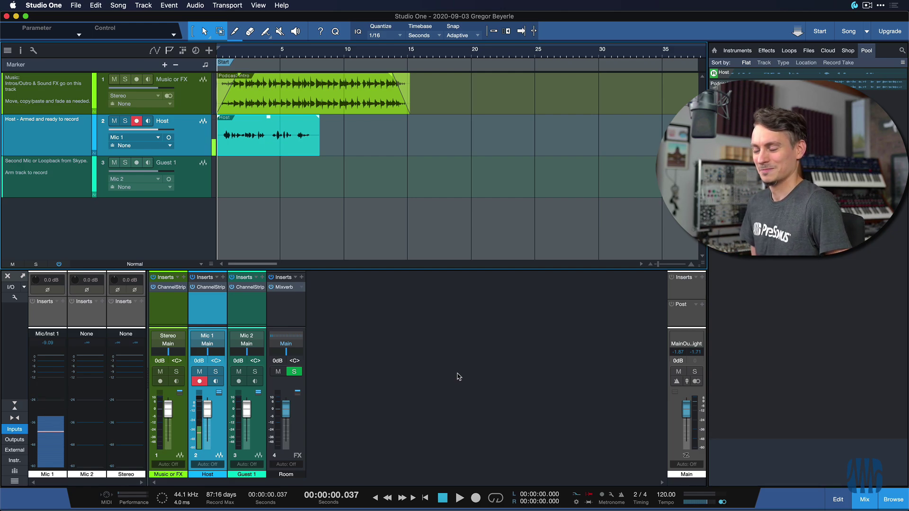
key(space)
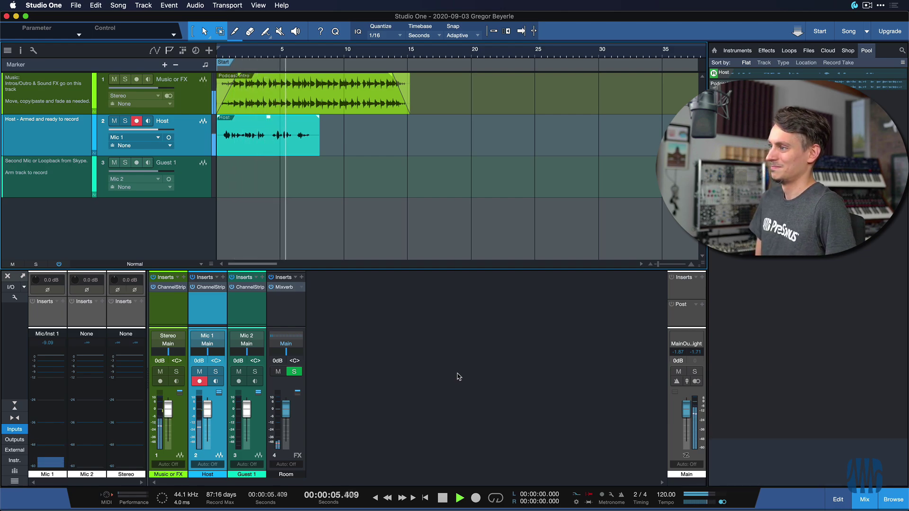
key(space)
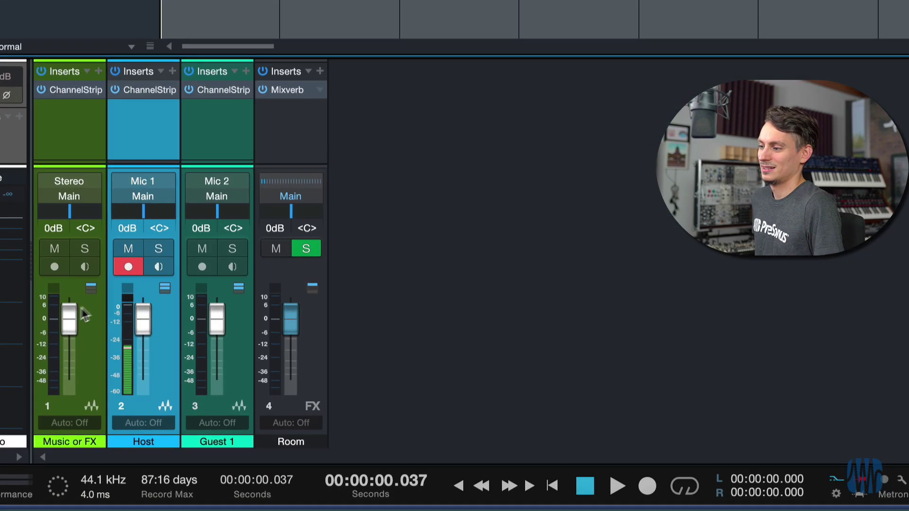
Step: Lower the Music or FX channel to -8.4 dB, raise the Host channel to +3.7 dB and check the balance in playback
drag(169, 406, 167, 408)
drag(68, 317, 63, 330)
drag(143, 323, 145, 316)
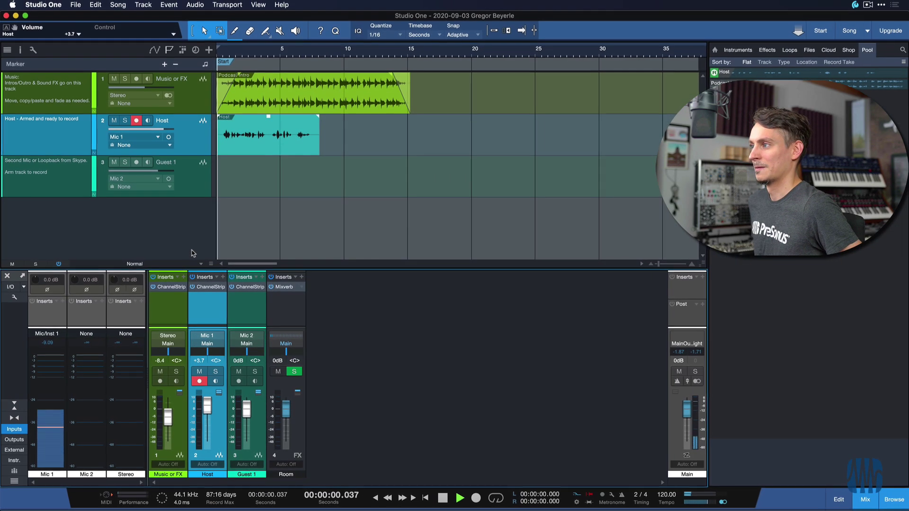
key(space)
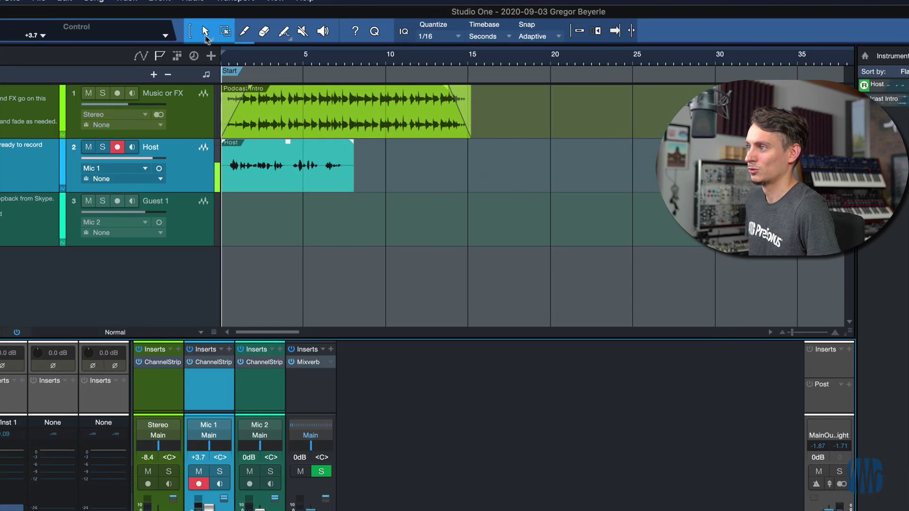
Step: Keep the Split Tool as the alternative tool and split the Host recording at about 0.4, 4.3 and 6.1 s
right_click(206, 34)
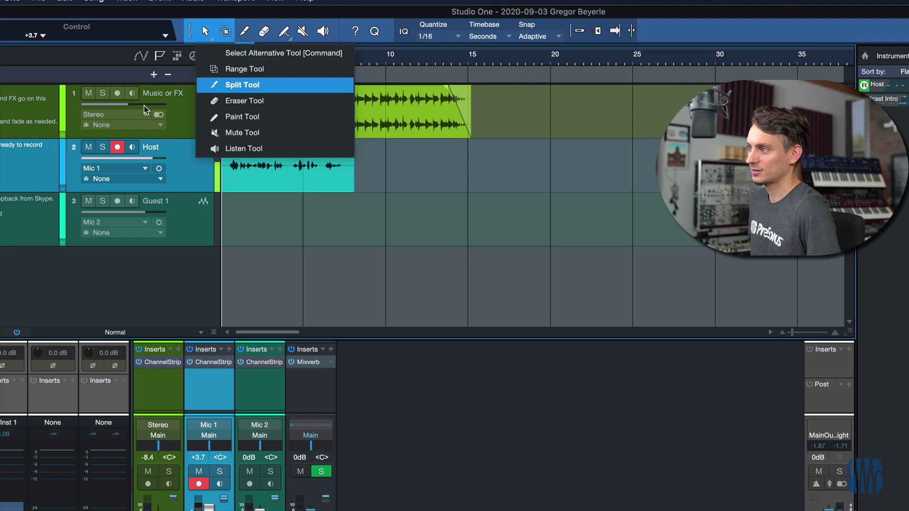
click(205, 88)
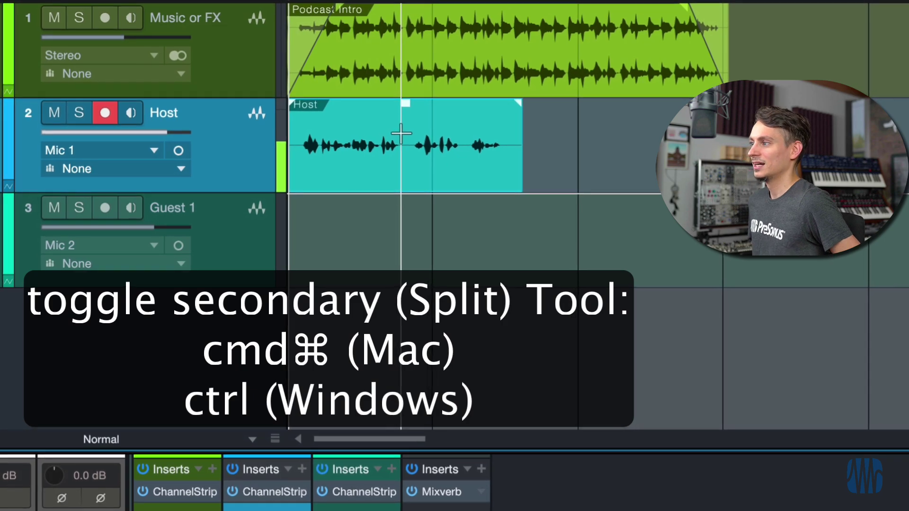
key(ctrl)
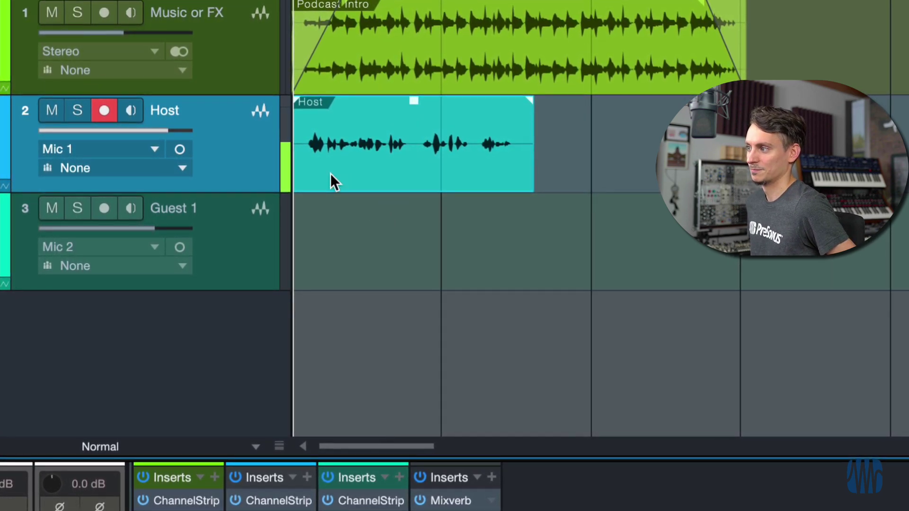
ctrl+click(420, 142)
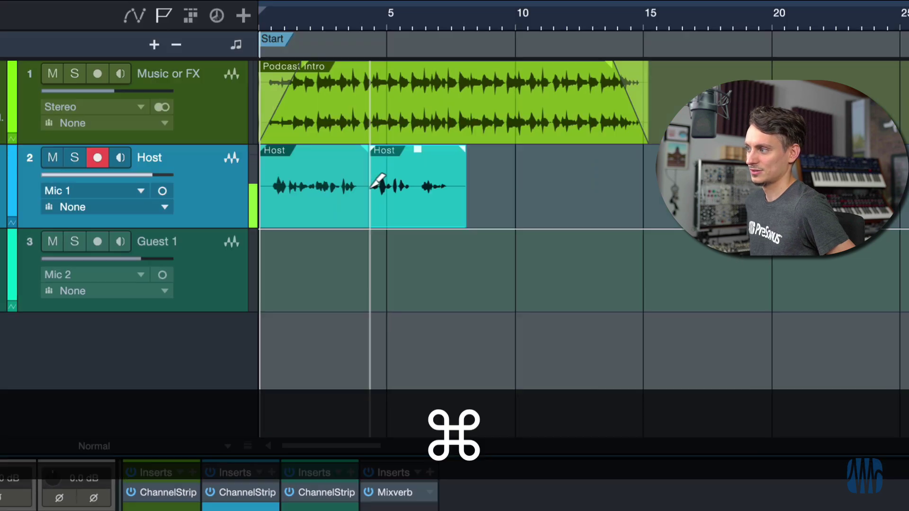
ctrl+click(417, 178)
ctrl+click(270, 180)
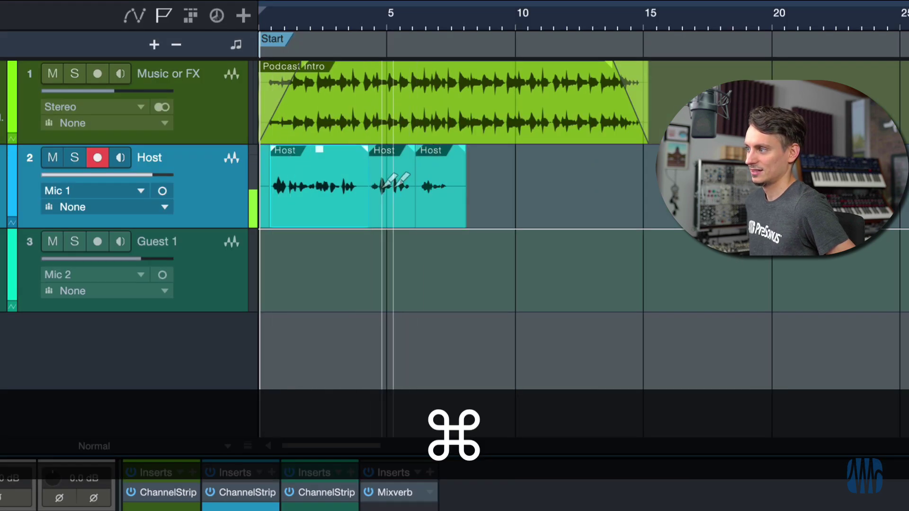
Step: Delete the short silent piece at the start of the Host recording, then delete the middle piece and undo that second deletion
click(264, 198)
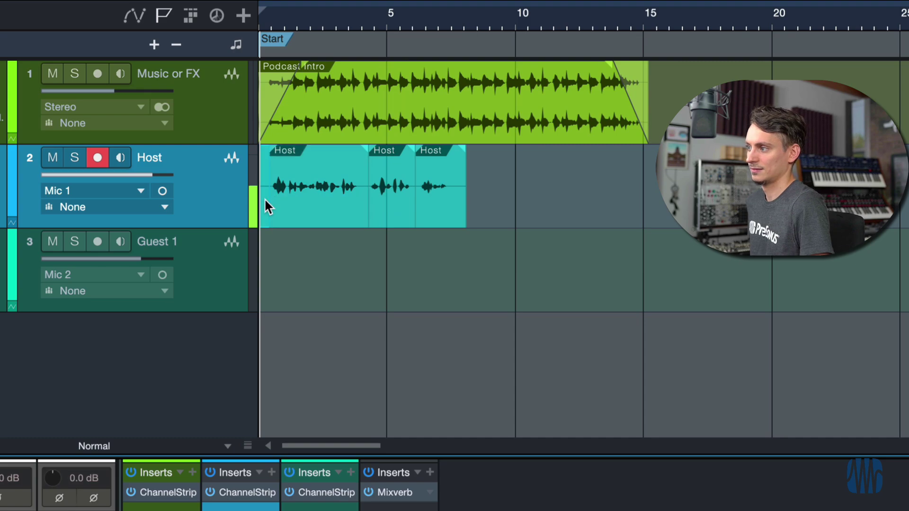
key(BackSpace)
click(392, 201)
key(BackSpace)
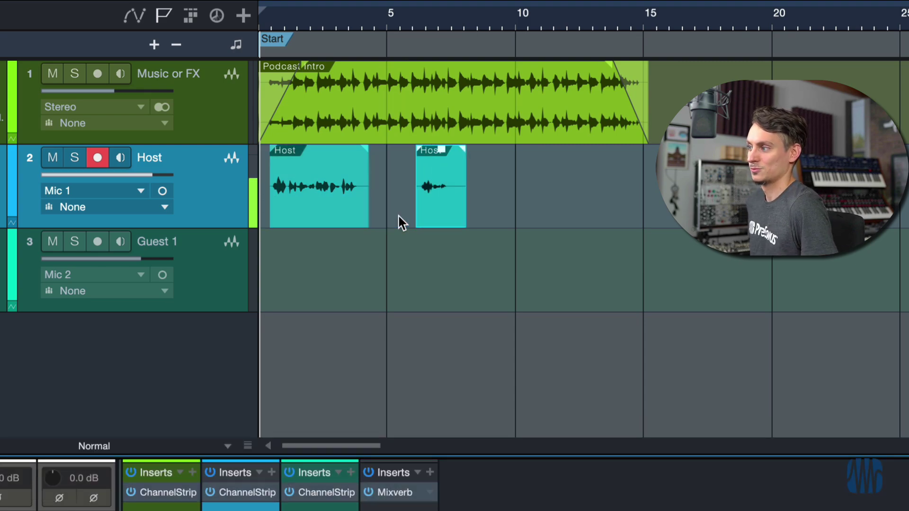
key(super+z)
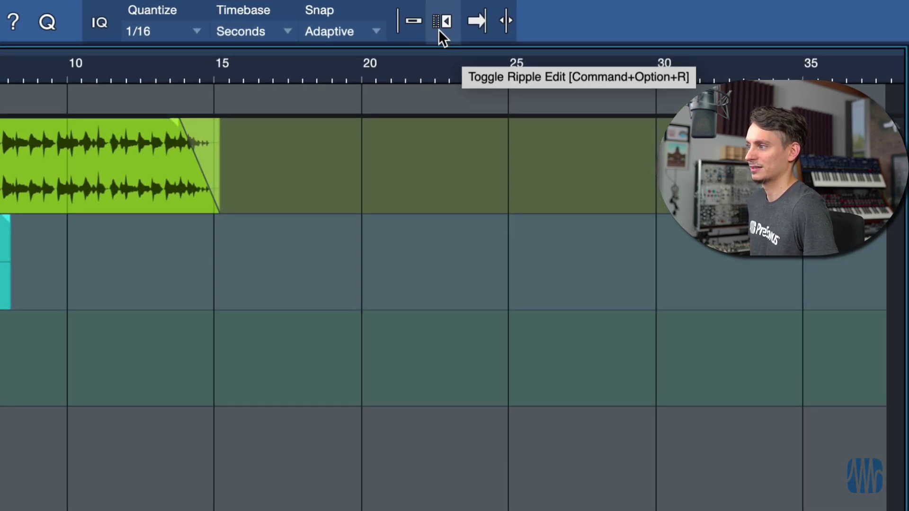
Step: Turn on Ripple Edit and delete the middle piece of the Host recording so the following piece closes the gap
click(440, 24)
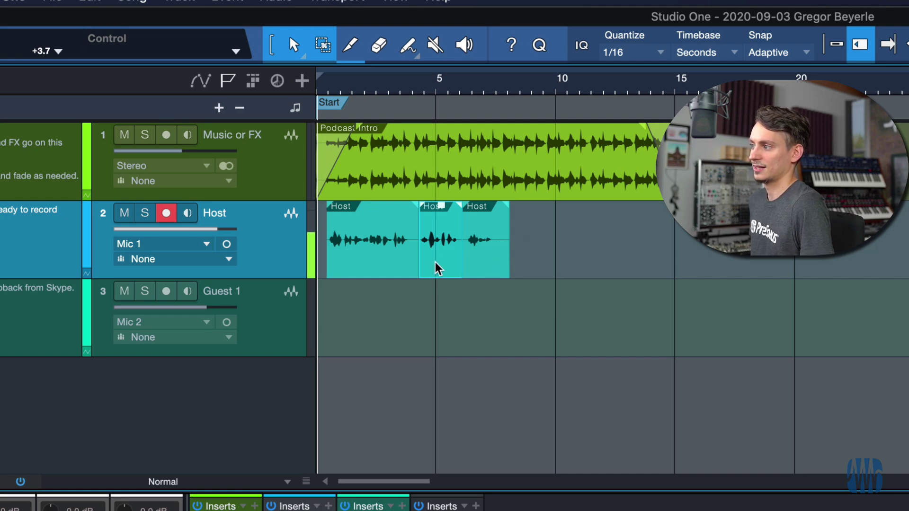
click(479, 259)
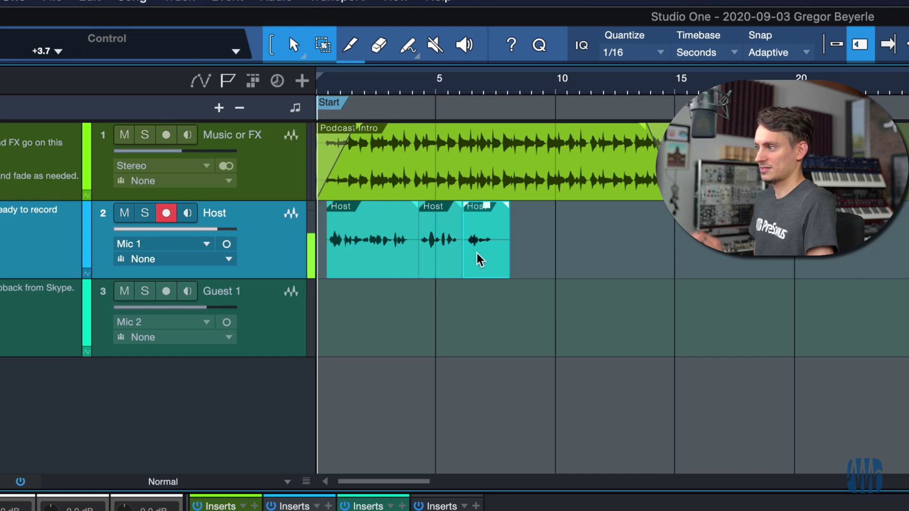
click(441, 265)
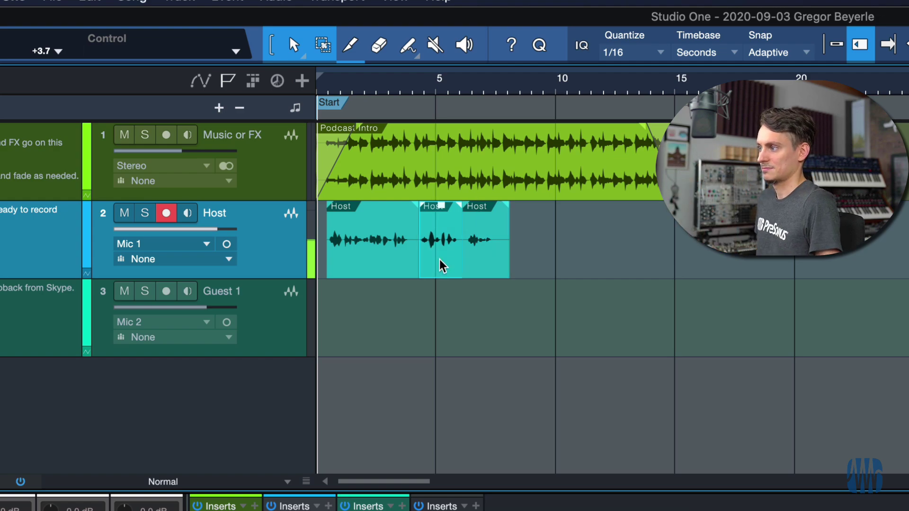
key(BackSpace)
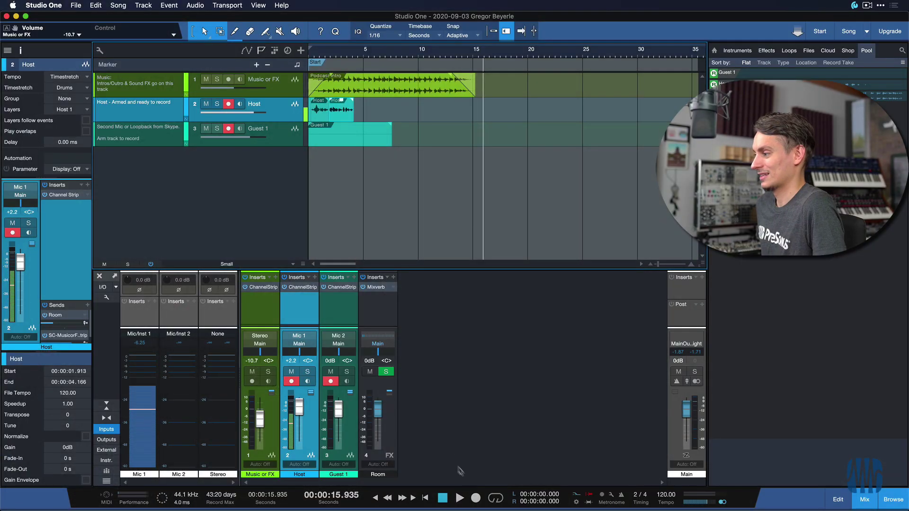
Step: Record a second take of about 5 s on the armed Host and Guest 1 tracks, starting at about 15.9 s
key(KP_Multiply)
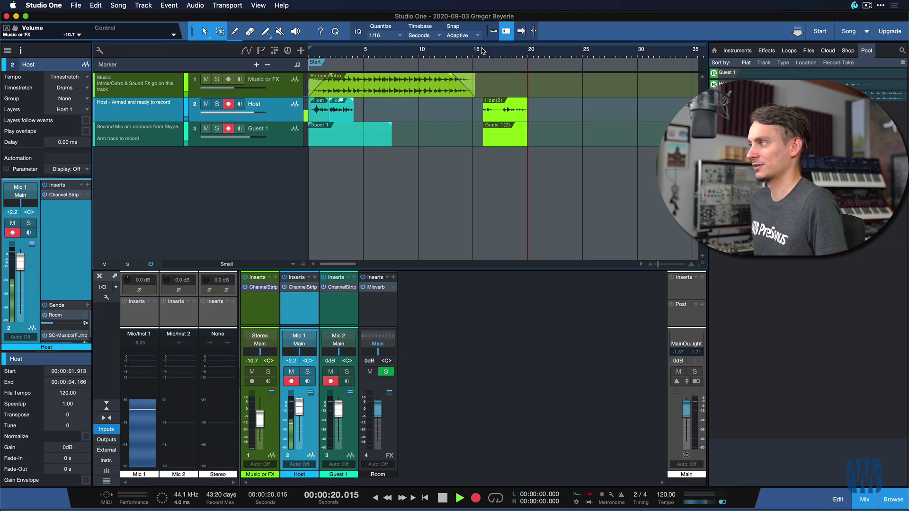
key(space)
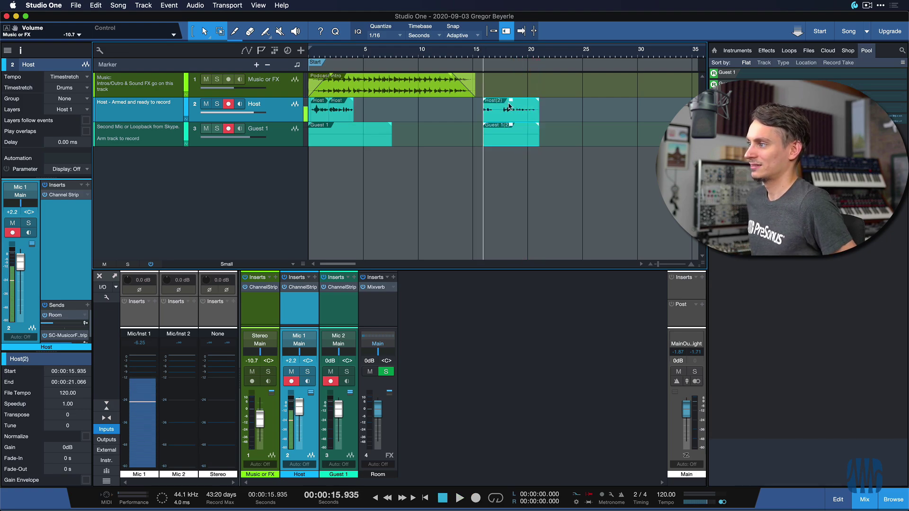
Step: Enlarge the tracks and split the second Host take at about 17.6 s, just before its second phrase
scroll(511, 59, up, 5)
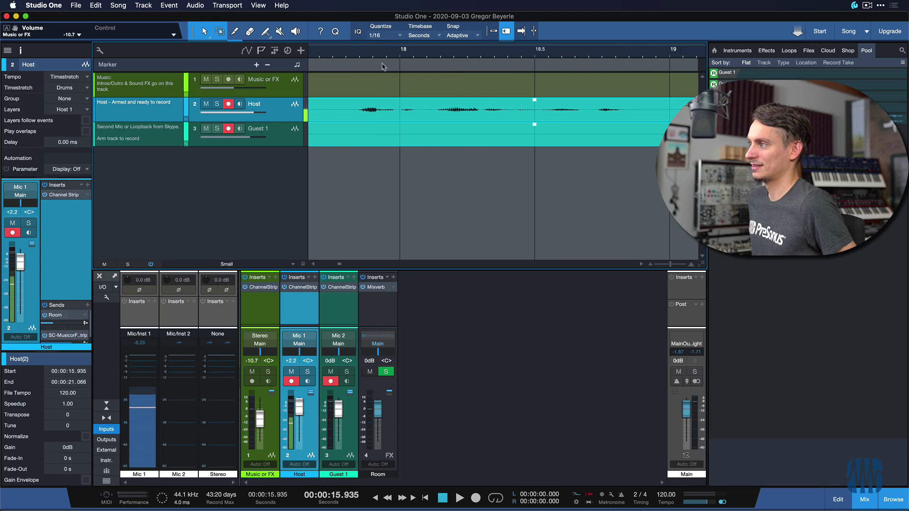
scroll(383, 67, down, 3)
scroll(392, 90, left, 10)
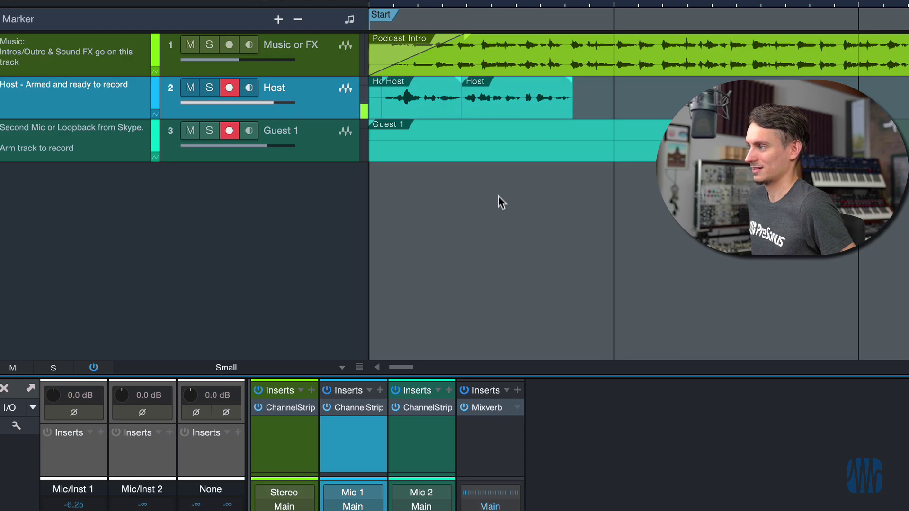
key(shift+e)
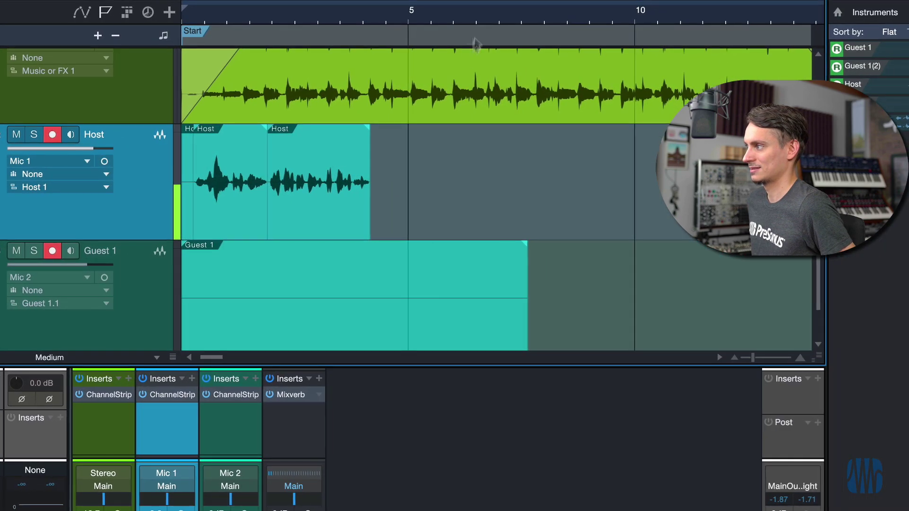
key(w)
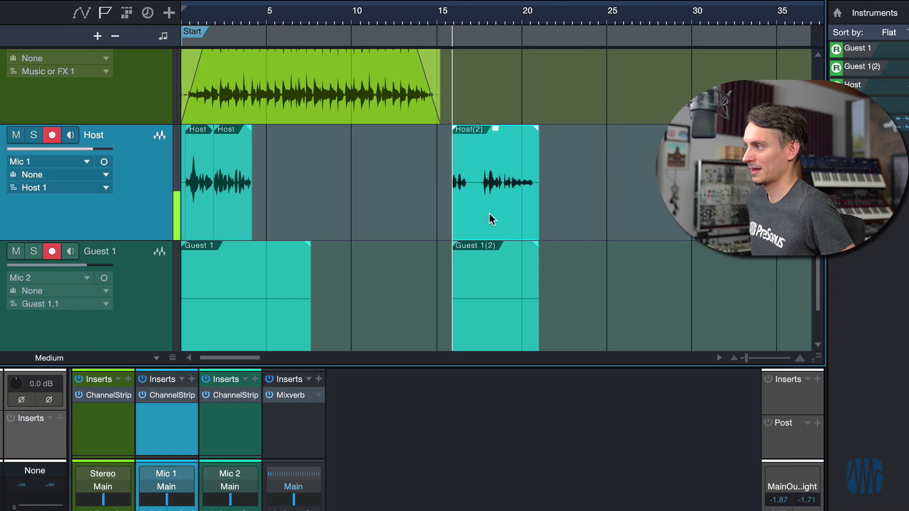
key(3)
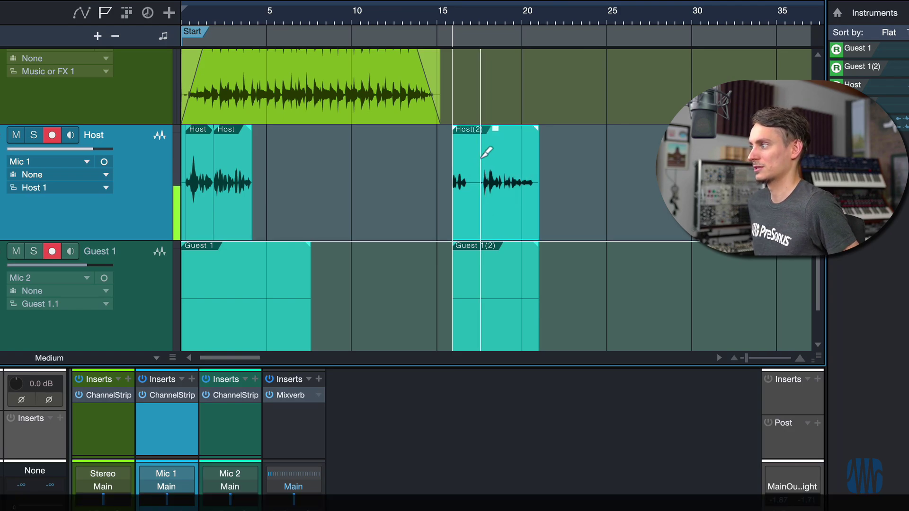
click(481, 156)
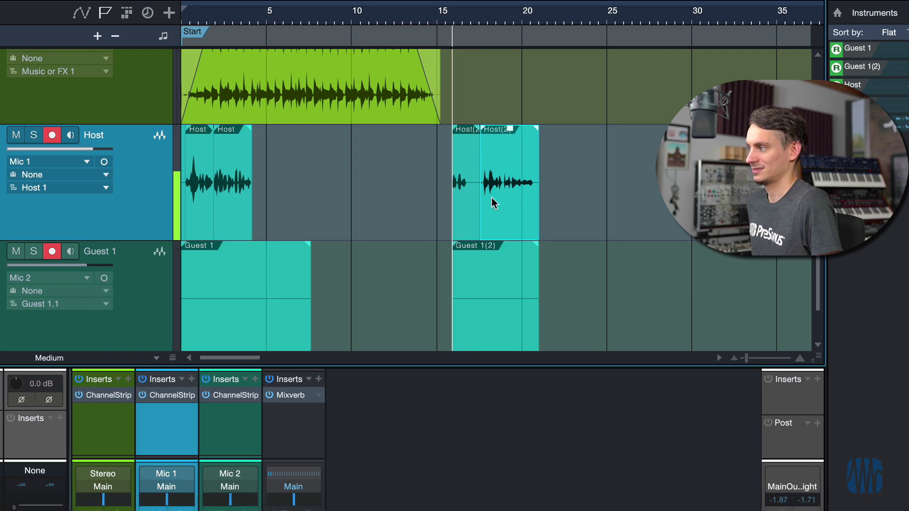
Step: Insert the later piece of the second Host take between the first two Host pieces, at about 1.75 s
drag(514, 206, 245, 208)
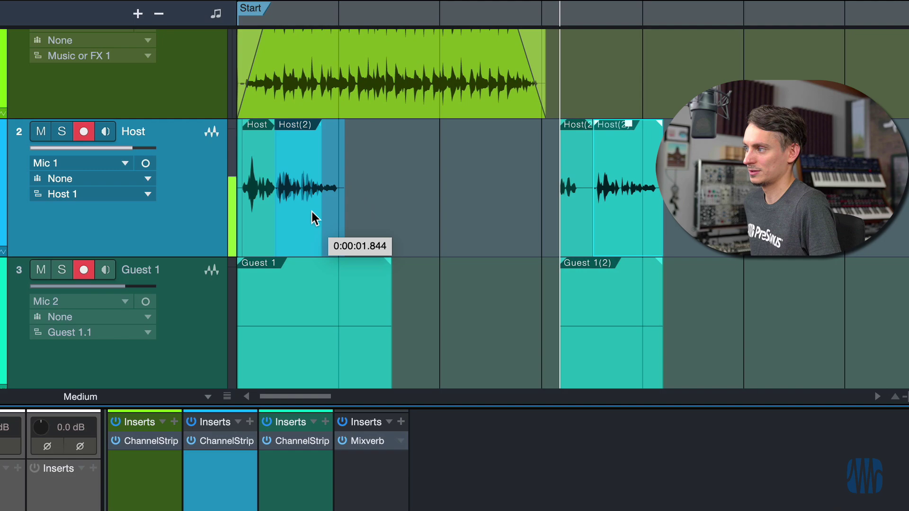
drag(311, 211, 309, 211)
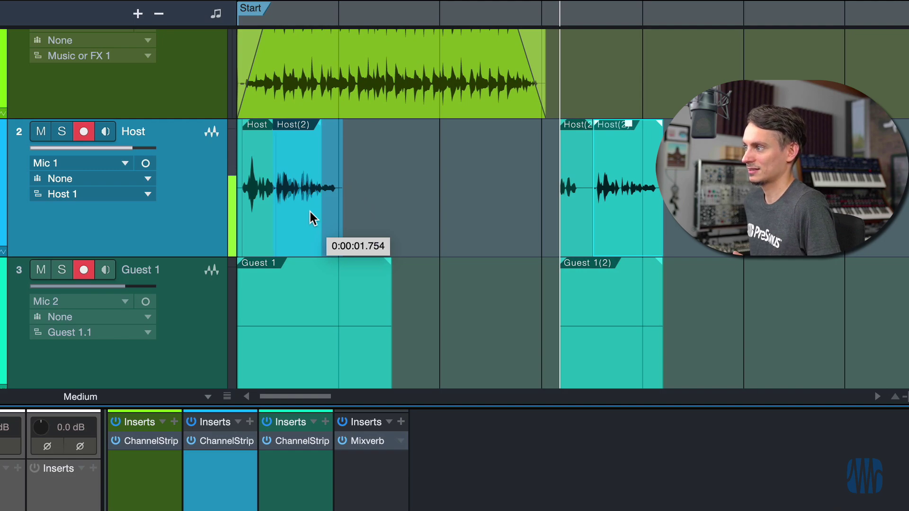
drag(310, 212, 310, 214)
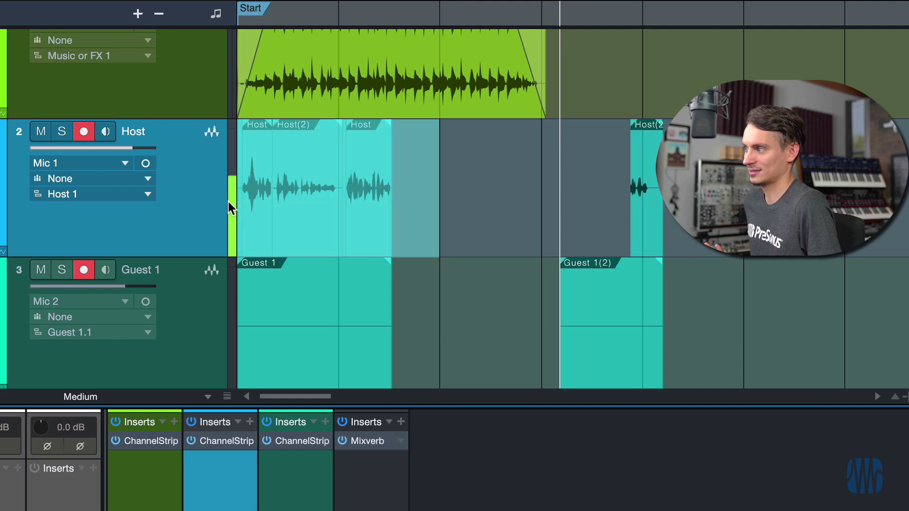
click(193, 213)
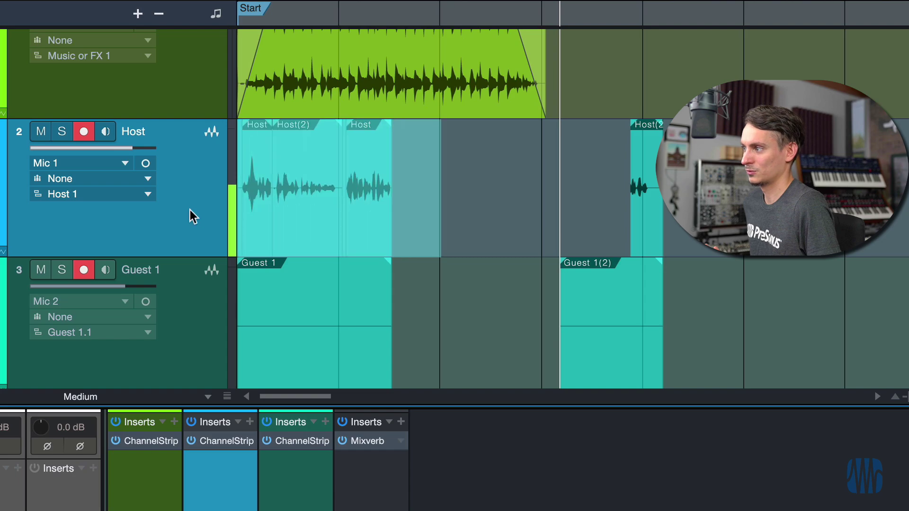
click(434, 209)
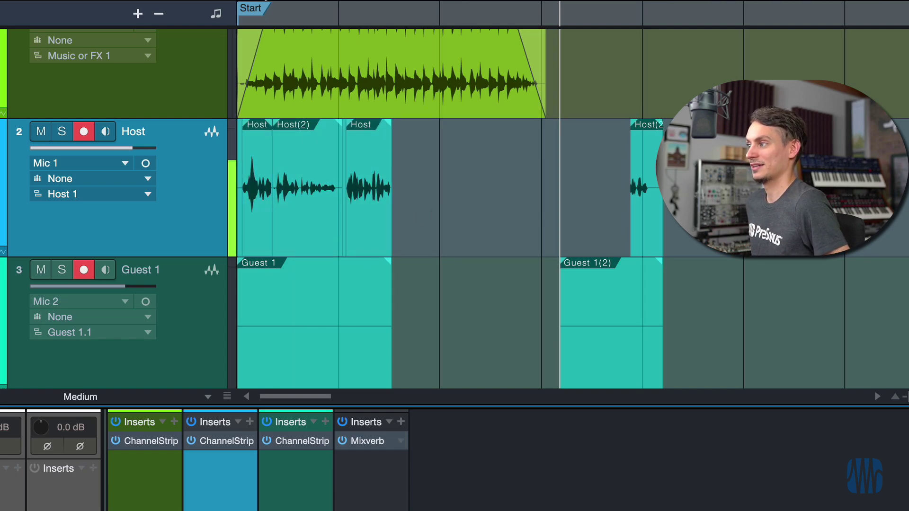
Step: Play back the rearranged Host track from about 1.2 s to check the inserted phrase
click(261, 14)
key(space)
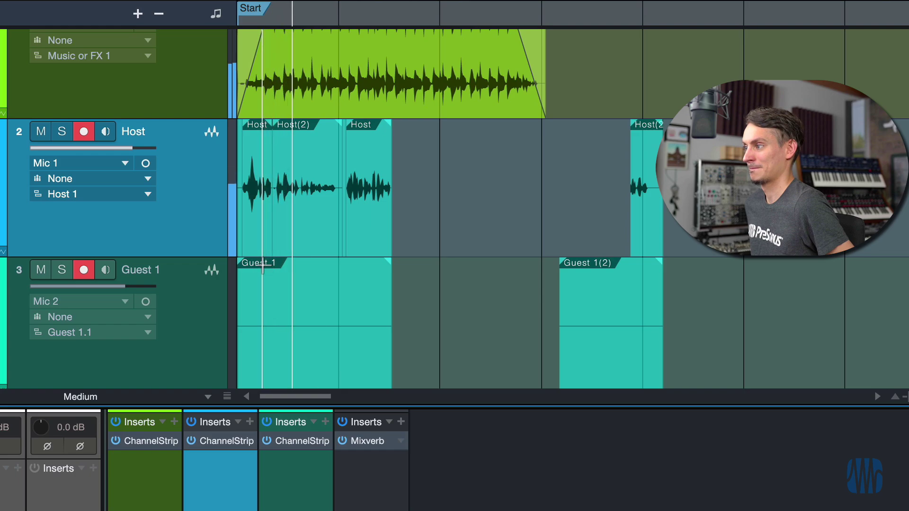
key(space)
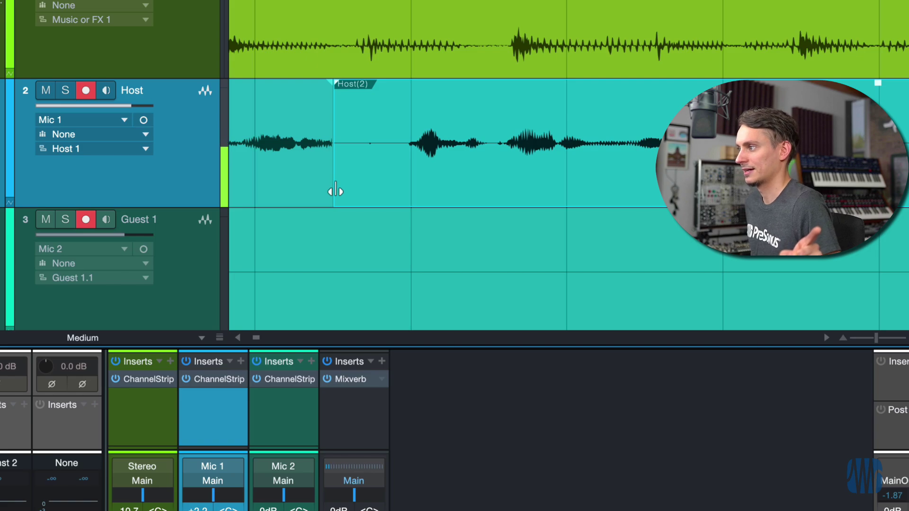
Step: Shift the edit point between the Host and Host(2) pieces later, placing their crossfade just before the 2 s mark
drag(335, 191, 401, 201)
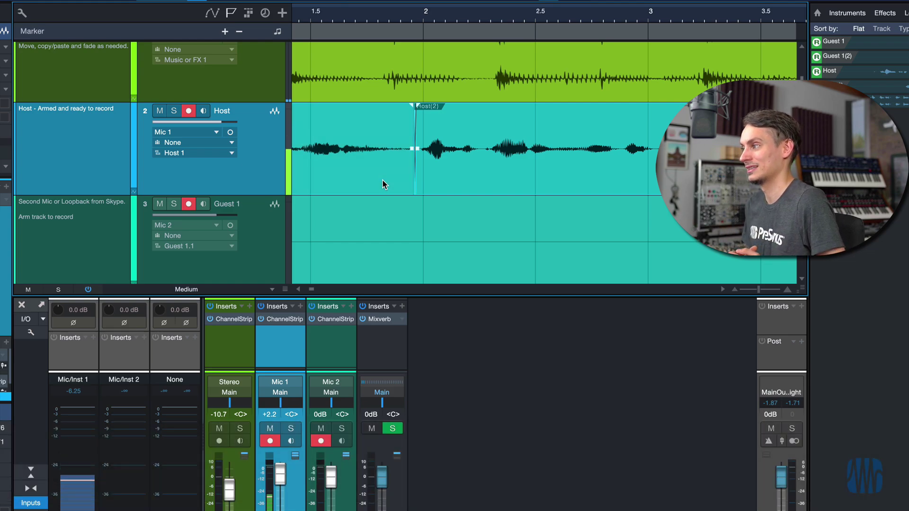
scroll(530, 155, right, 2)
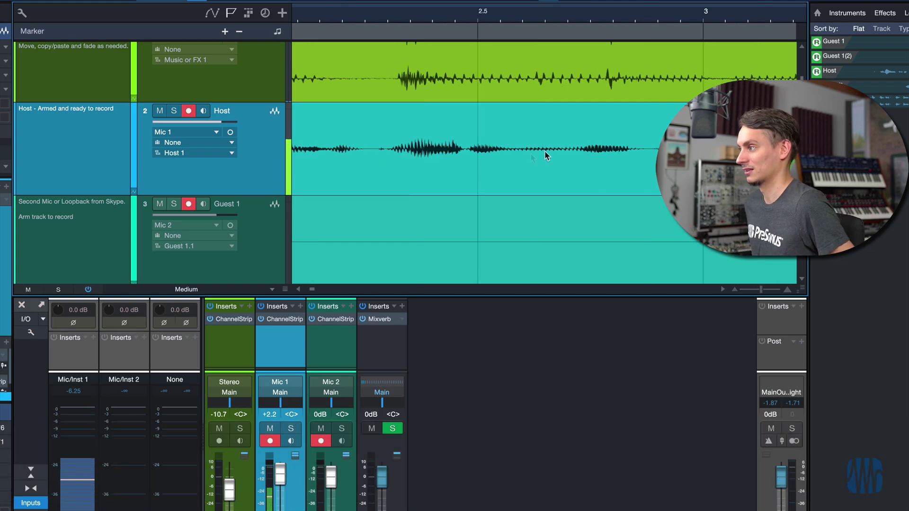
scroll(384, 33, up, 8)
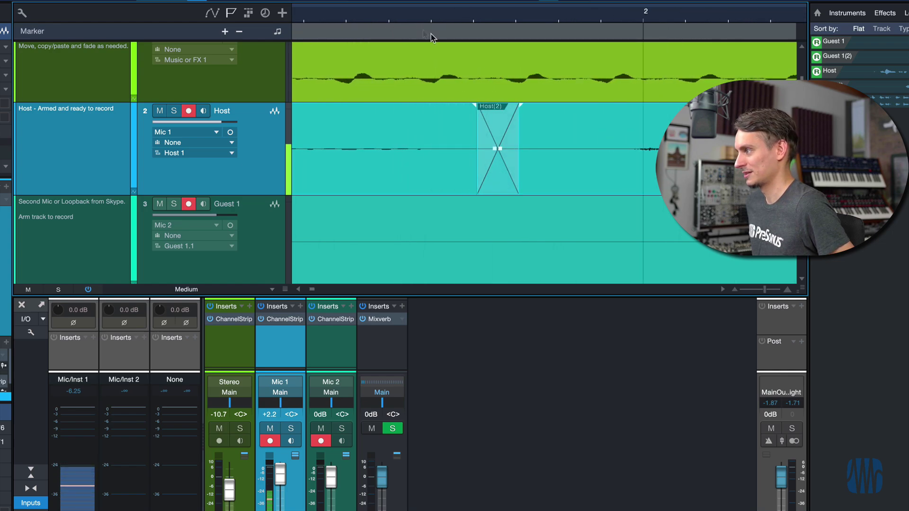
drag(494, 177, 614, 181)
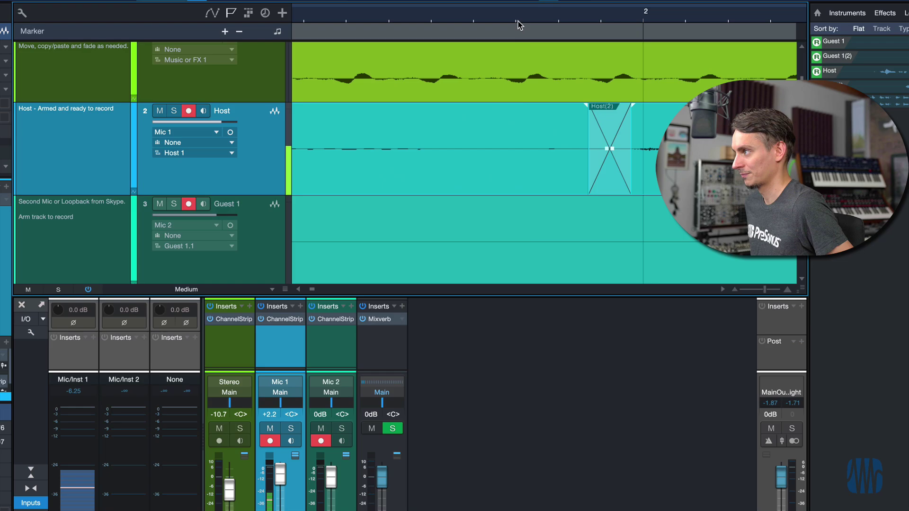
Step: Undo the last Host track edits and review the No overlap when editing events option in the arrangement settings
key(ctrl+z)
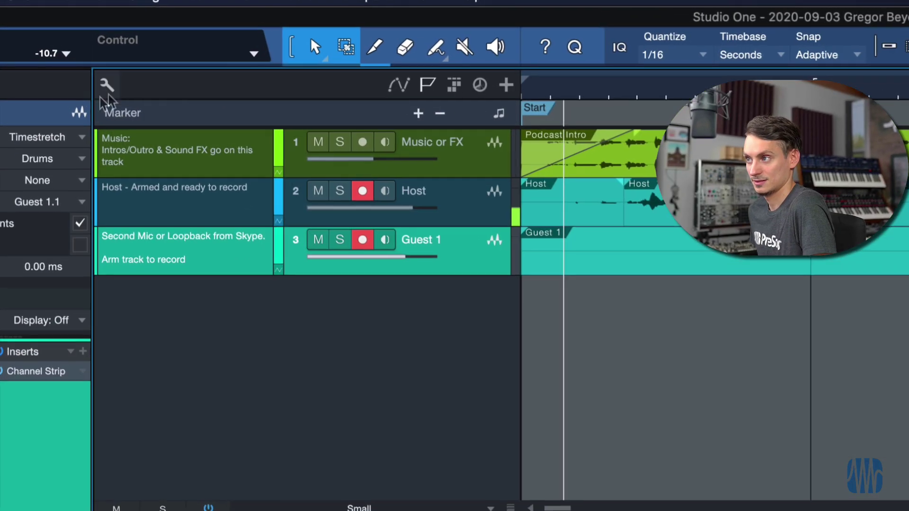
click(69, 56)
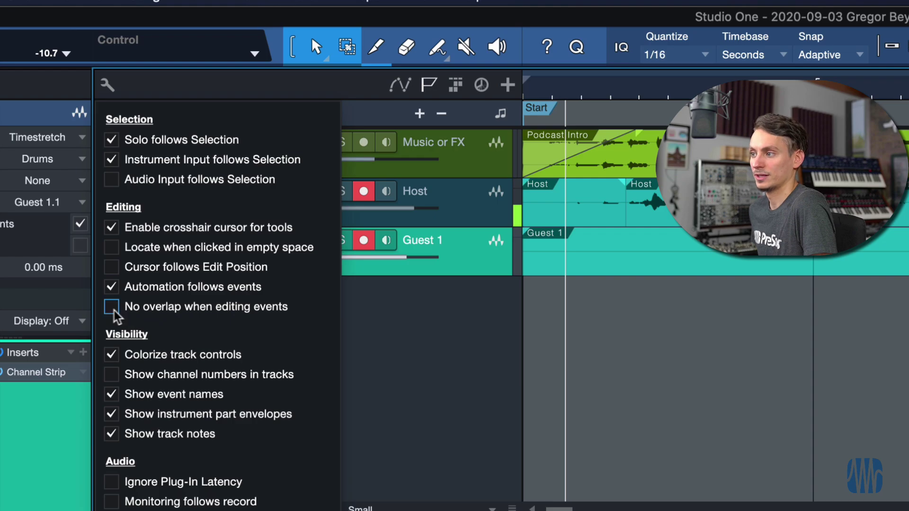
click(468, 341)
Step: Move the second Host piece earlier to about 0.3 s, overlapping the first, and shift the fourth piece about 0.6 s earlier
click(653, 222)
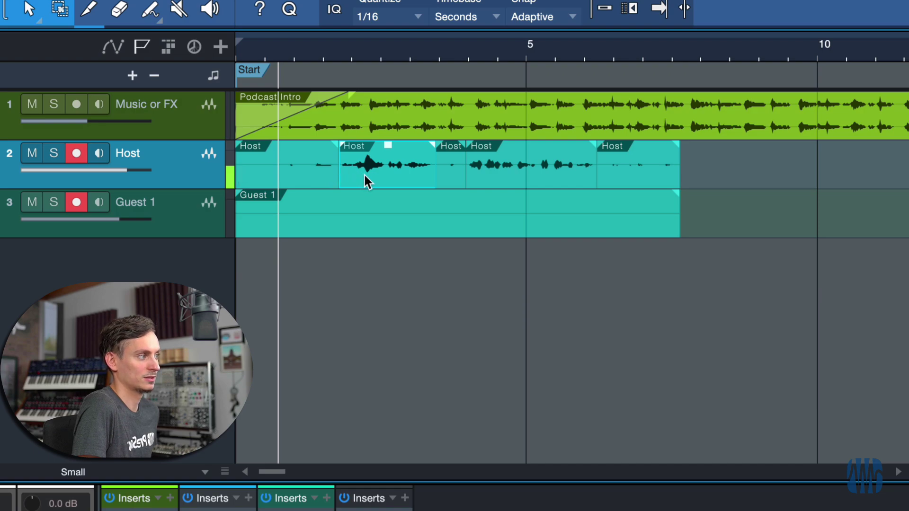
drag(364, 173, 277, 166)
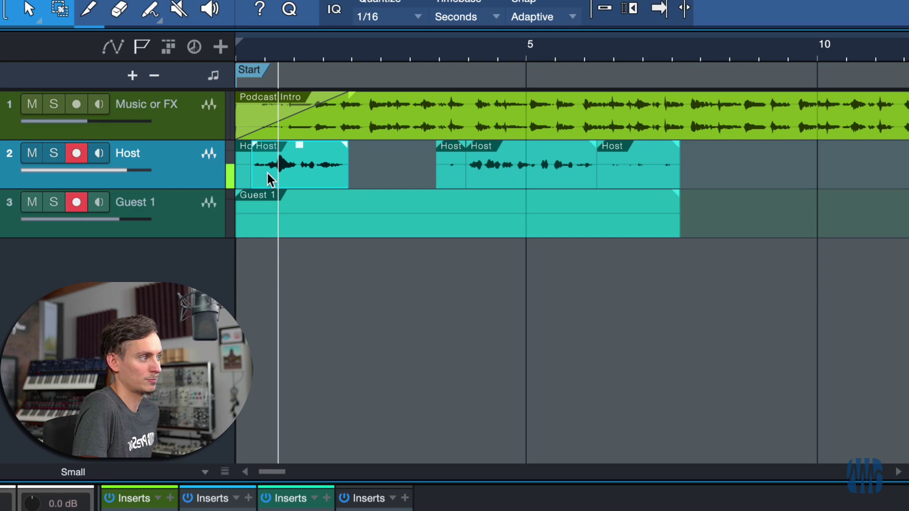
drag(490, 164, 456, 176)
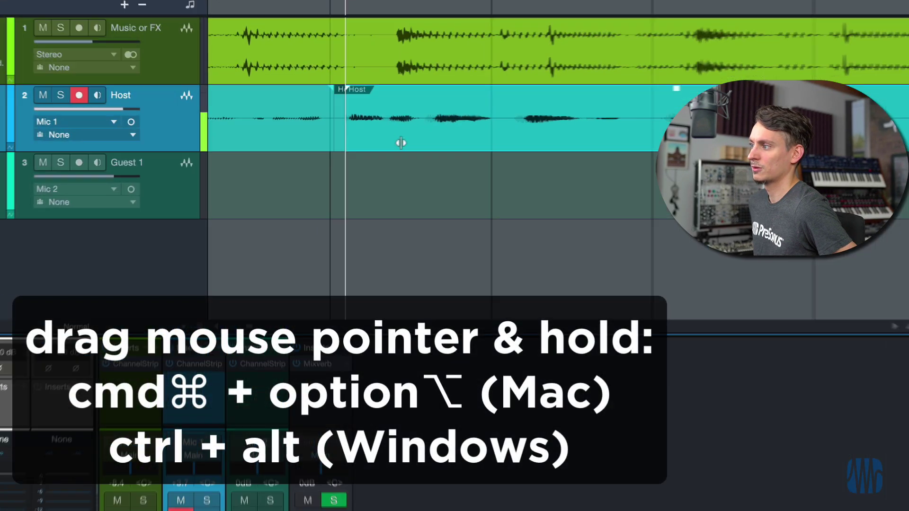
Step: Slip the audio inside the Host piece after the 9.5 s mark slightly earlier without moving the event's edges
drag(401, 143, 381, 145)
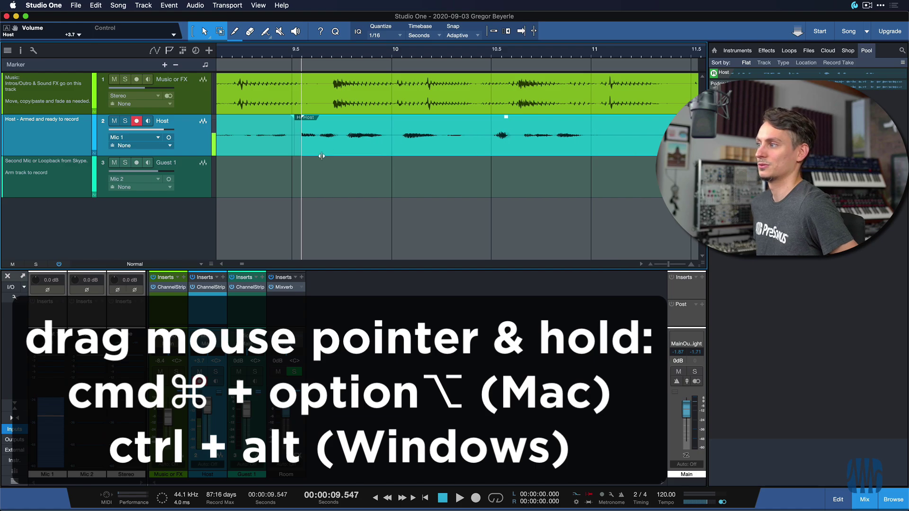
drag(321, 156, 318, 156)
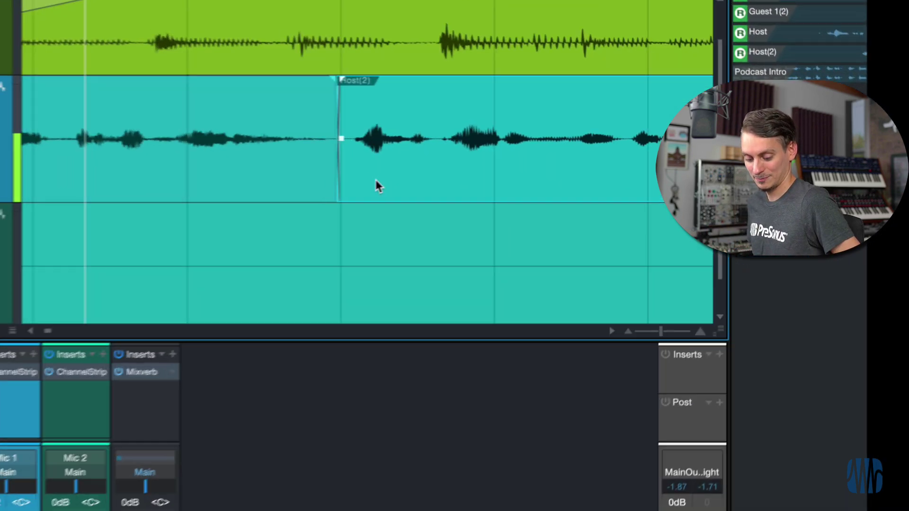
Step: Jump the playback cursor from transient to transient through the Host recording and past the Host(2) edit point
key(Tab)
key(Tab)
key(Tab)
key(Tab)
key(Tab)
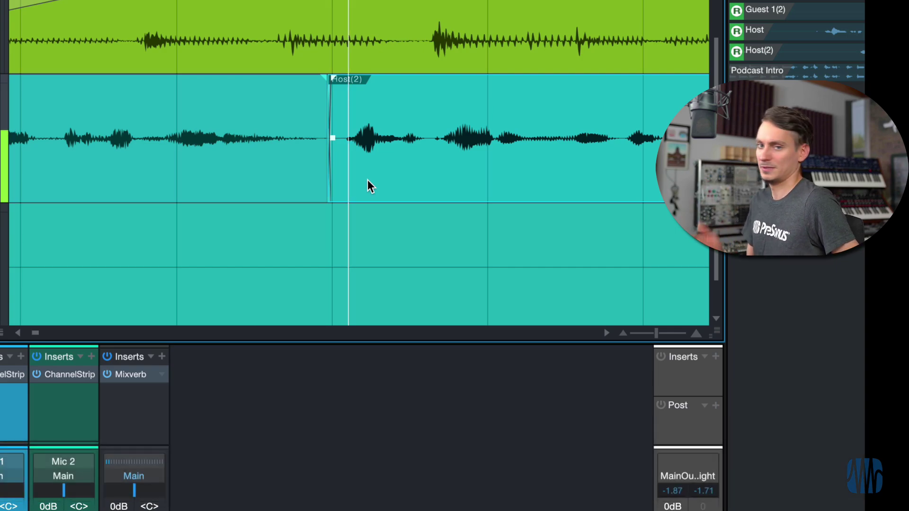
key(Tab)
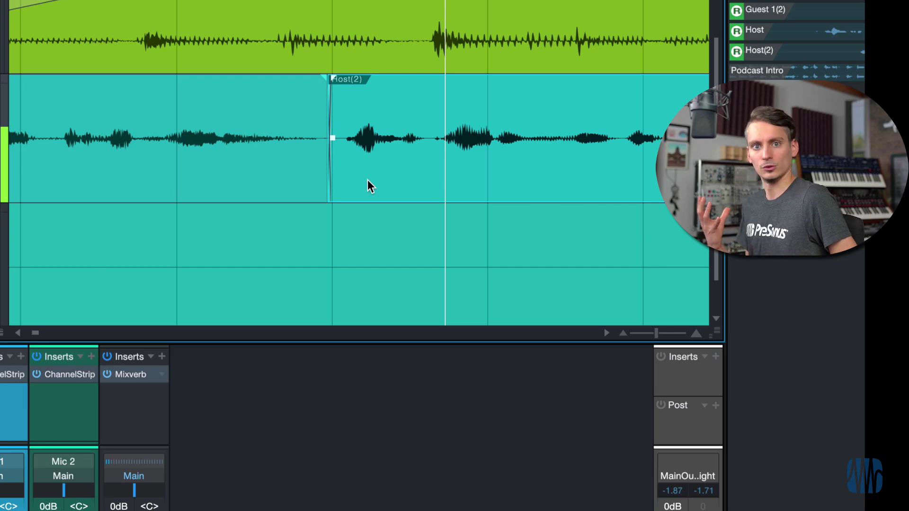
key(Tab)
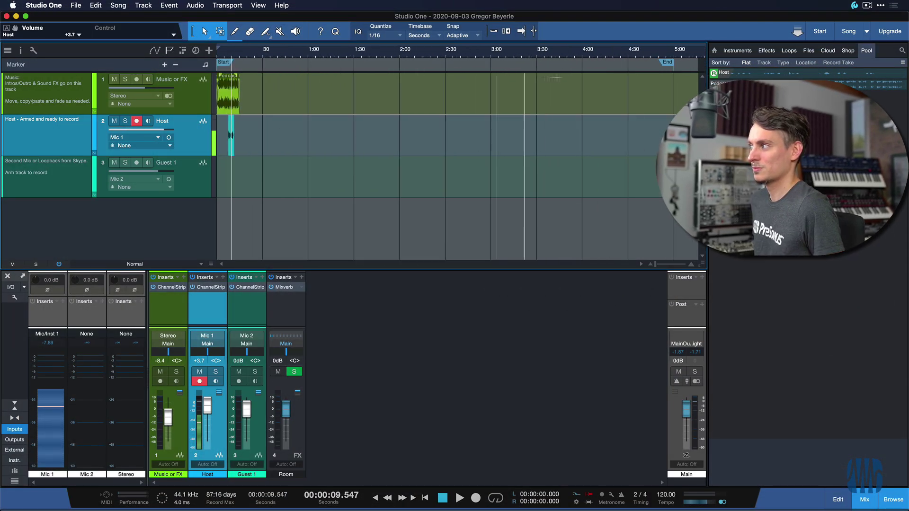
Step: Move the song's End marker back to about 19.9 s, just after the podcast intro music
click(667, 62)
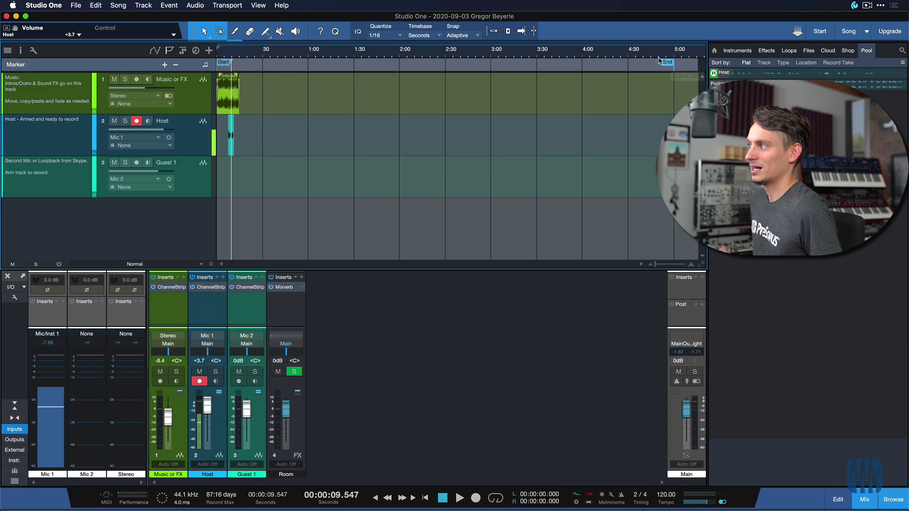
drag(659, 60, 240, 66)
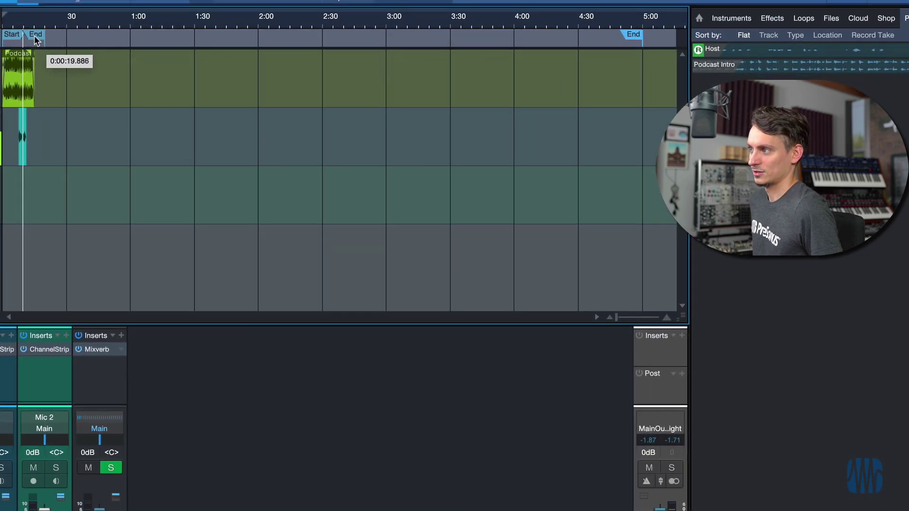
Step: Move the song's End marker back to about 16.5 s, shortly after the podcast intro music's fade-out
drag(28, 38, 29, 38)
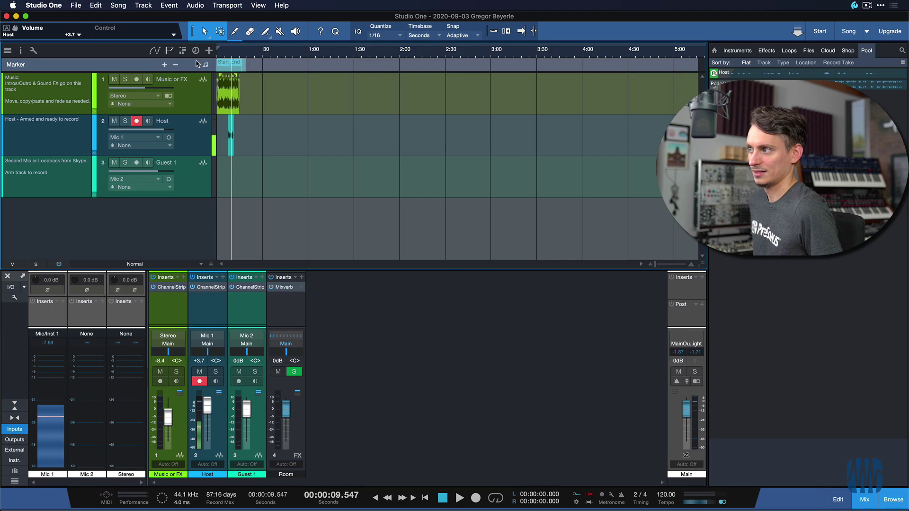
scroll(320, 72, up, 10)
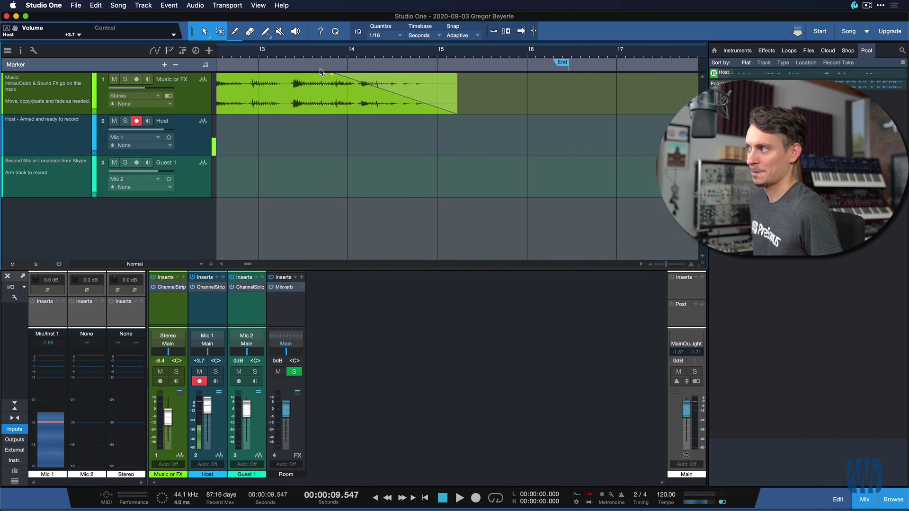
scroll(320, 71, down, 8)
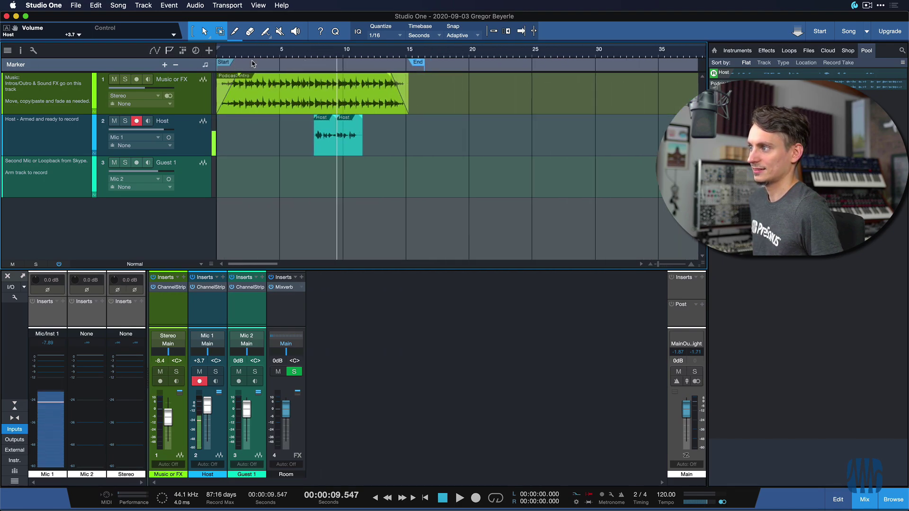
Step: Open the Export Mixdown settings for the song and look through the available audio file formats
click(116, 4)
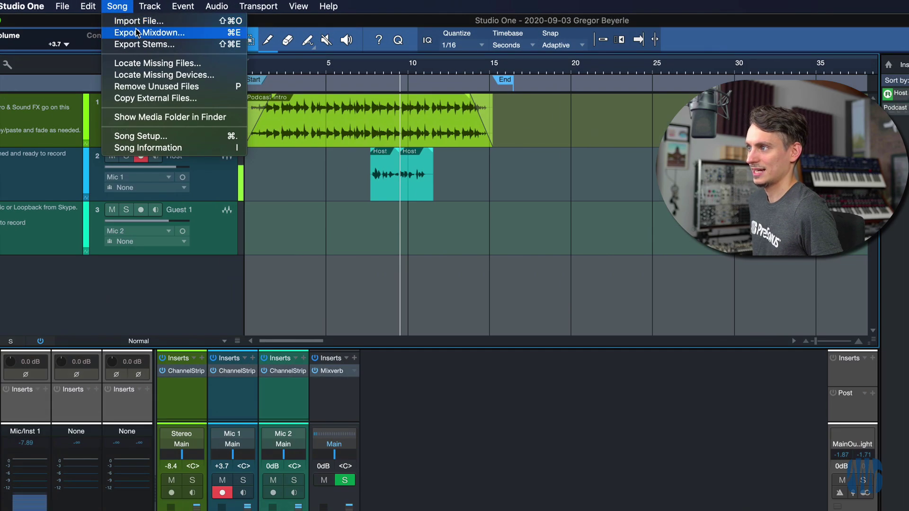
click(142, 26)
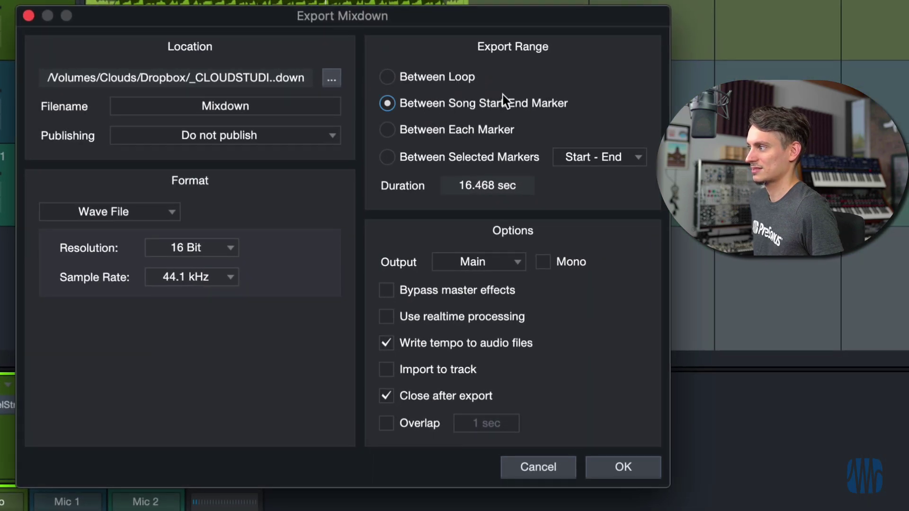
click(271, 106)
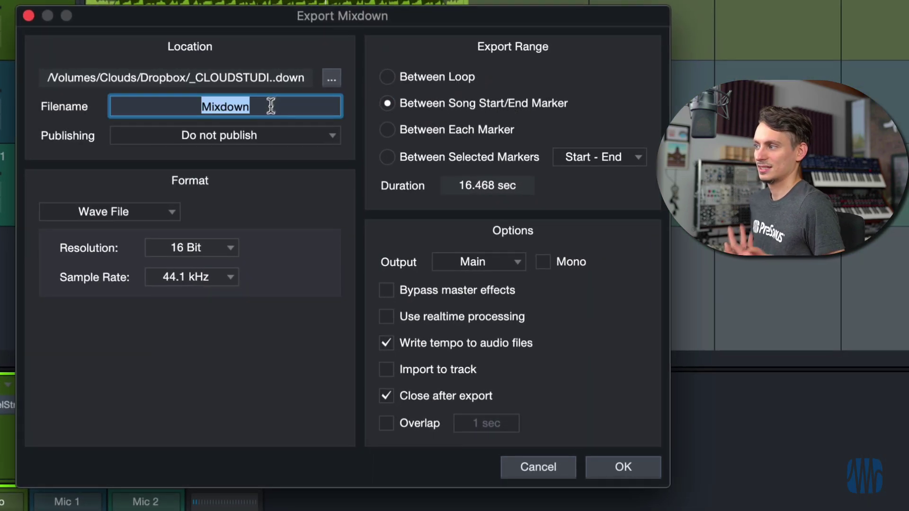
click(170, 208)
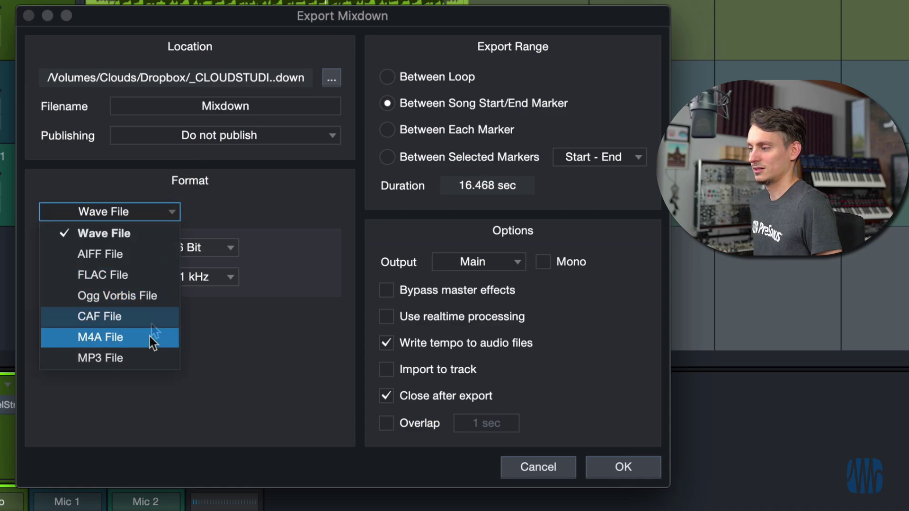
click(249, 350)
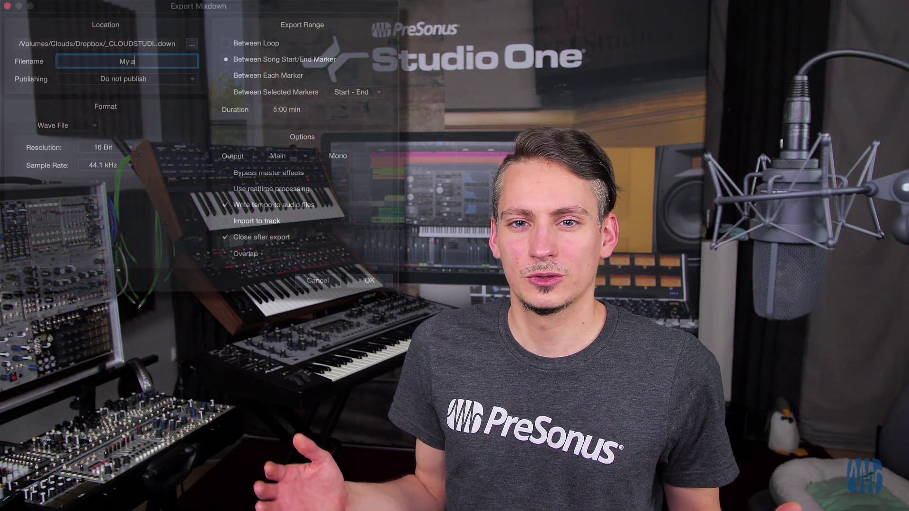
Step: Name the mixdown file "My amazing Podcast" and choose Wave File as its export format
text(ng Podcast)
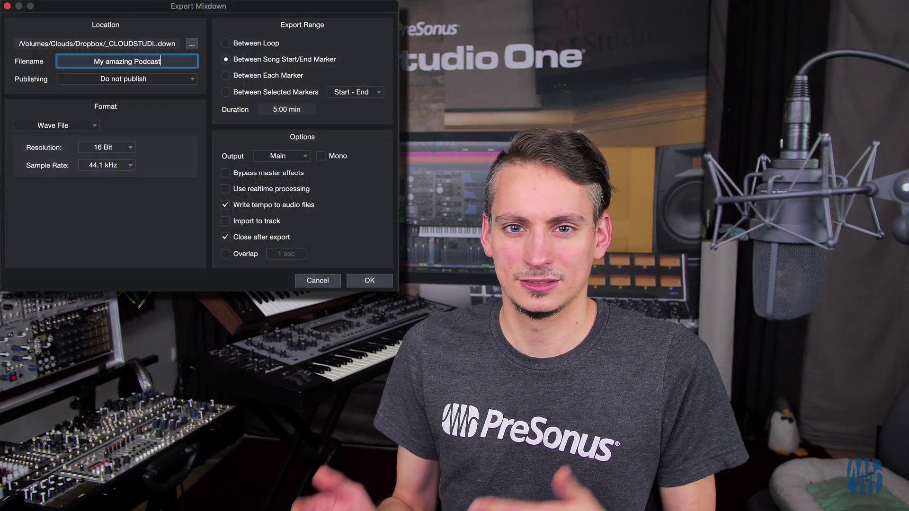
key(Return)
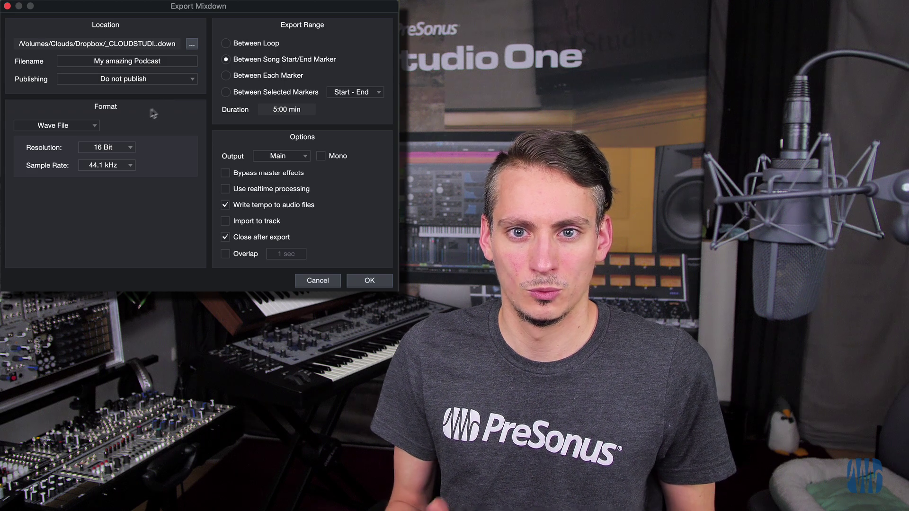
click(22, 125)
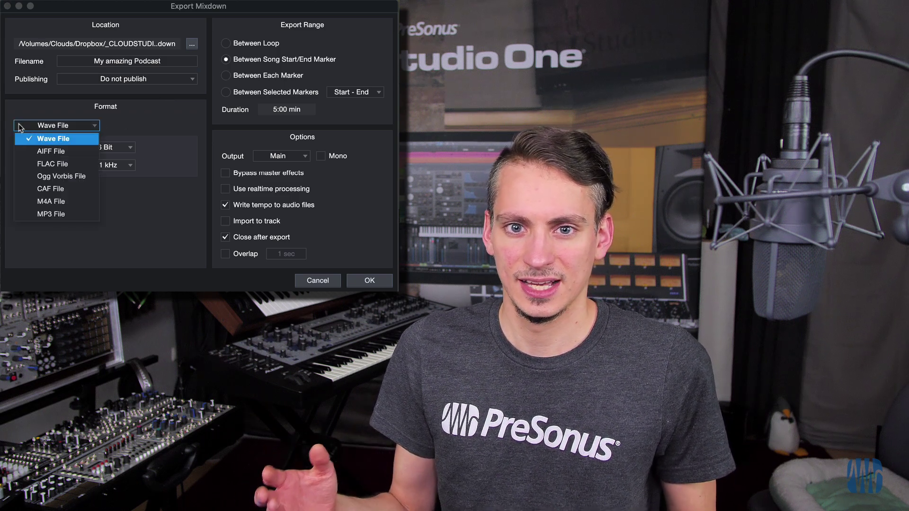
click(43, 141)
Step: Extend the mixdown's filename to "My amazing elitist Podcast"
click(133, 61)
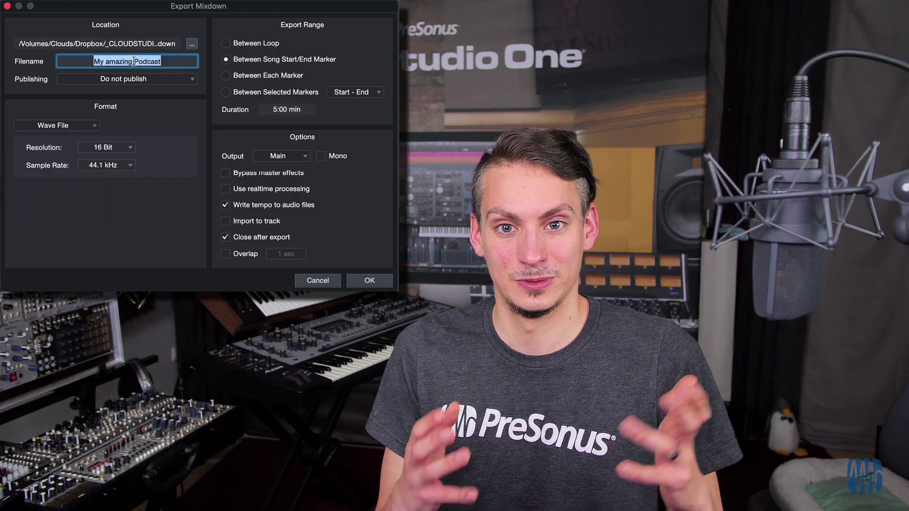
text(elitist)
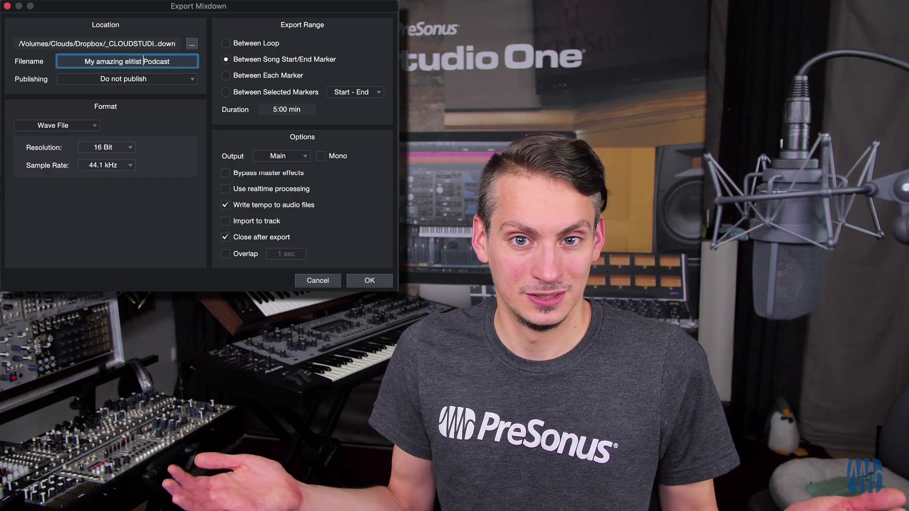
key(Return)
Step: Review the Wave resolution choices, keep 16 Bit, and set the export sample rate to 48.0 kHz
click(130, 150)
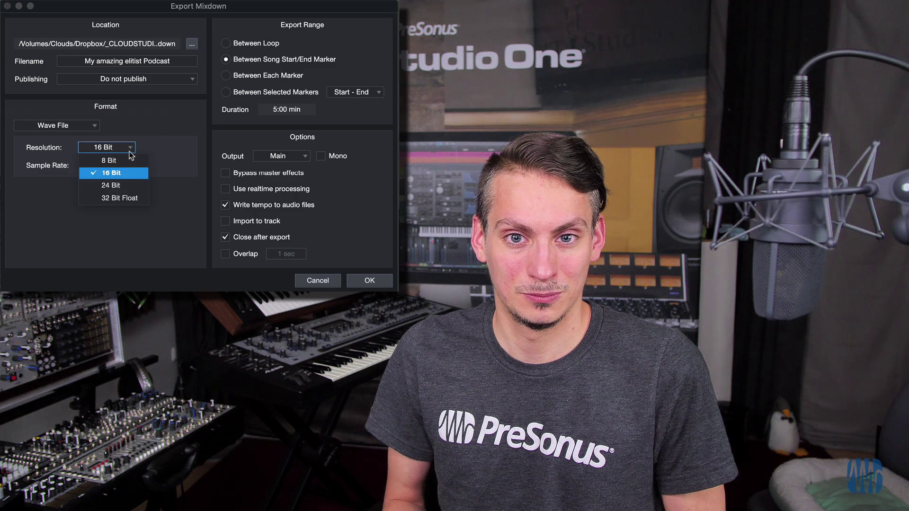
click(132, 153)
click(132, 165)
click(134, 168)
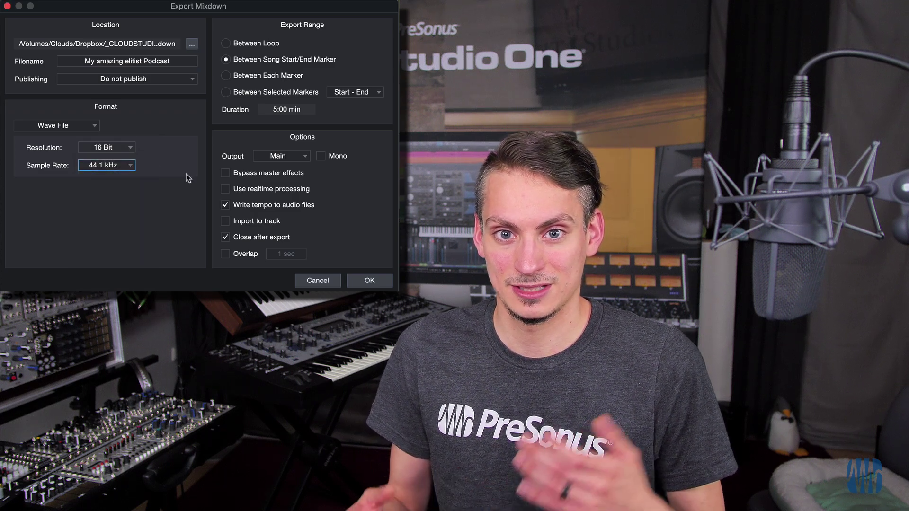
click(131, 165)
click(130, 229)
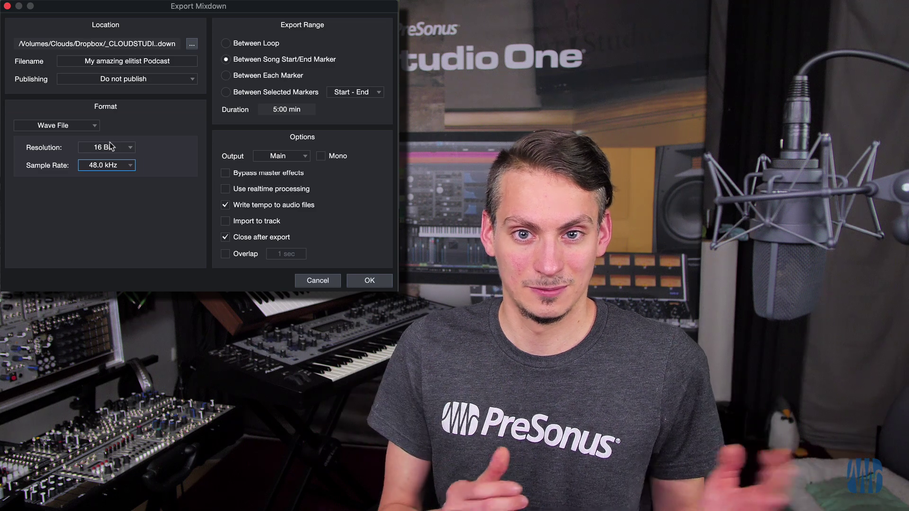
Step: Set the mixdown format to MP3 File with a bitrate of 128 kbps and a 44.1 kHz sample rate
click(91, 127)
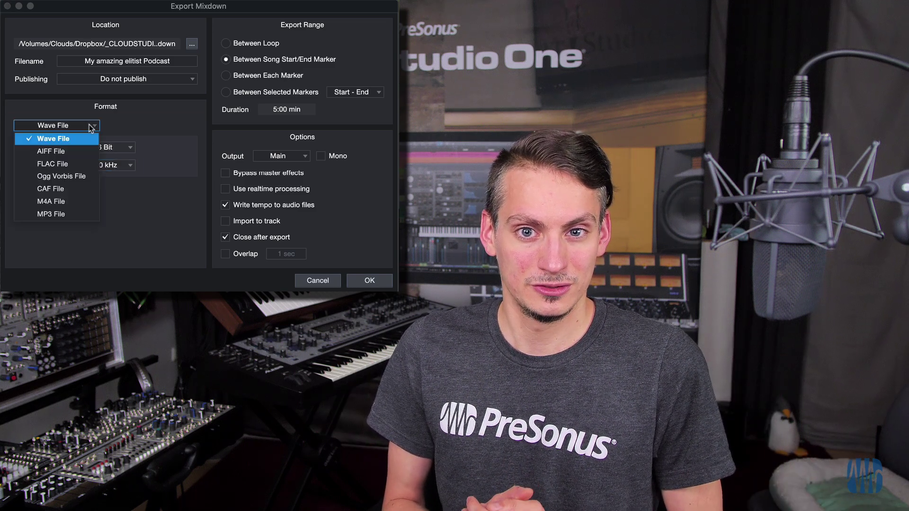
click(74, 214)
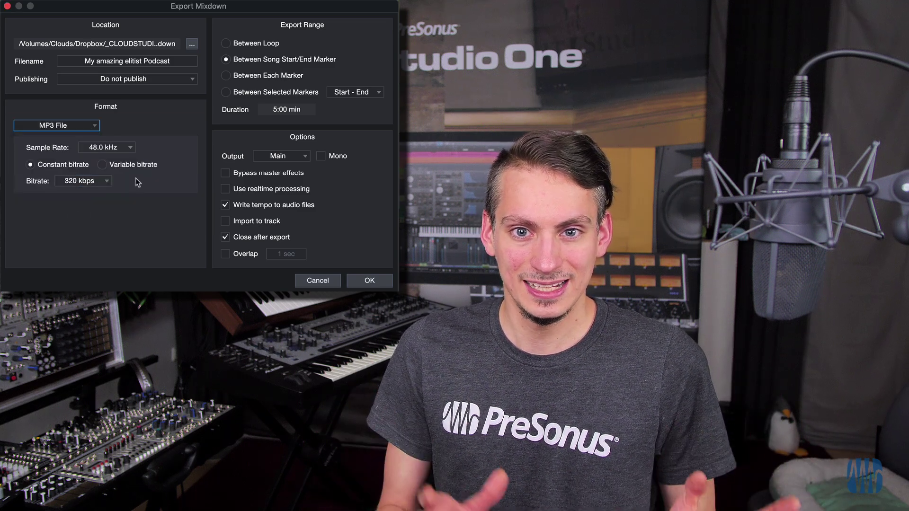
click(97, 182)
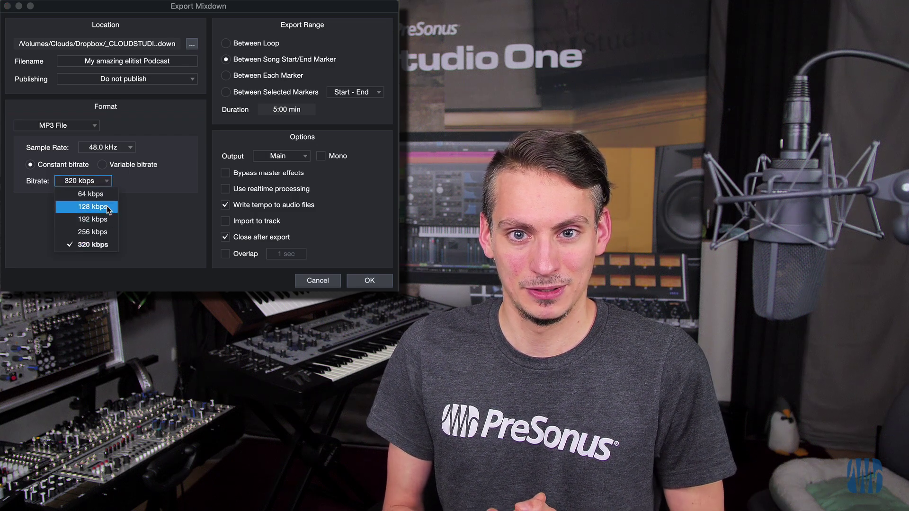
click(81, 193)
click(125, 148)
click(121, 180)
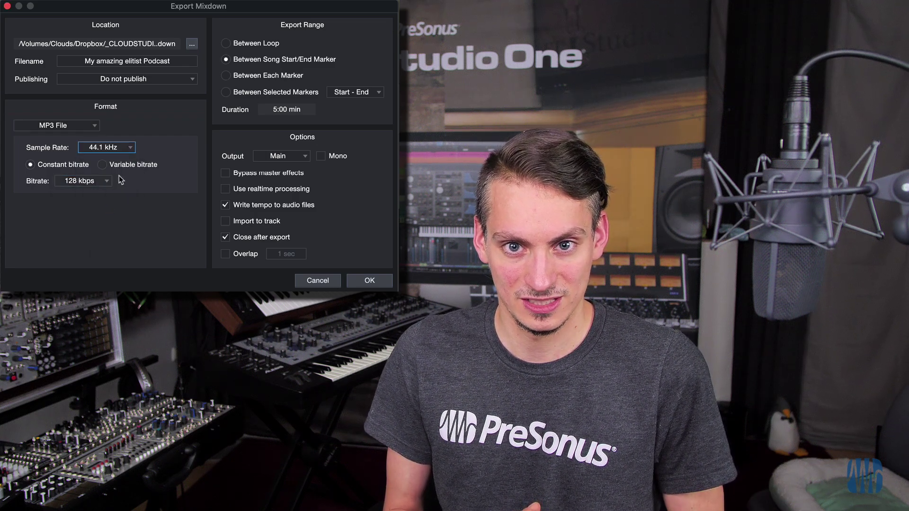